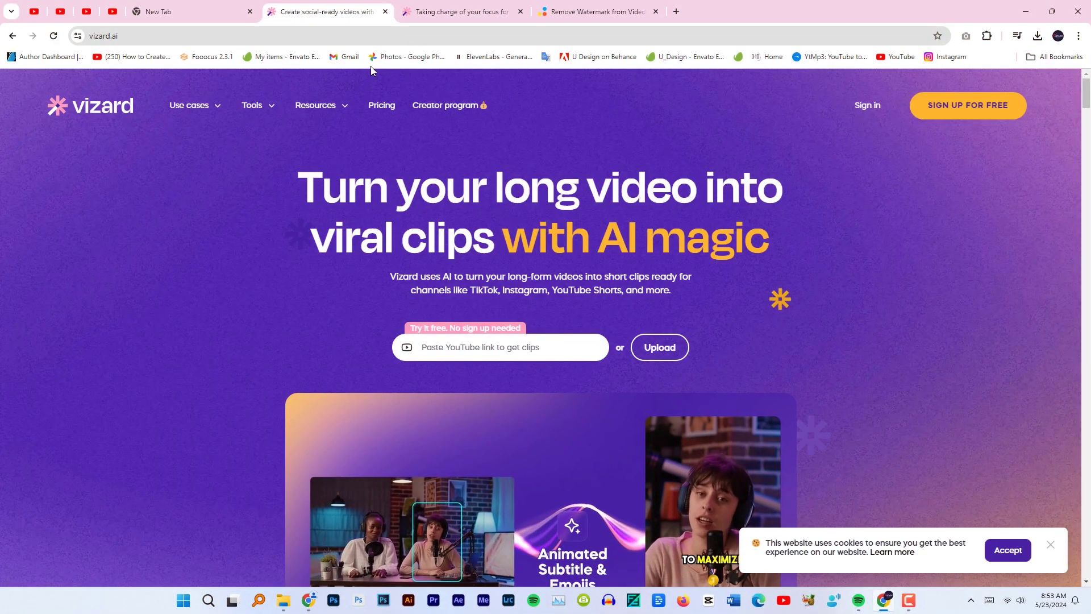
Sign in to Vizard.ai with a Google account to reach the workspace home page.
{"action": "left_click", "coordinate": [315, 31]}
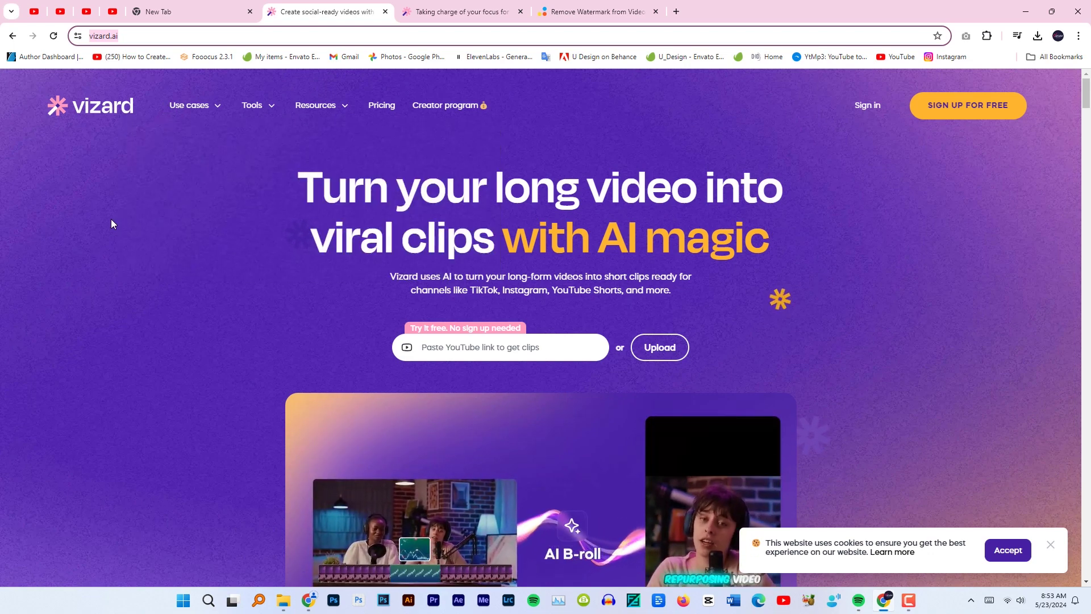
{"action": "left_click", "coordinate": [765, 235]}
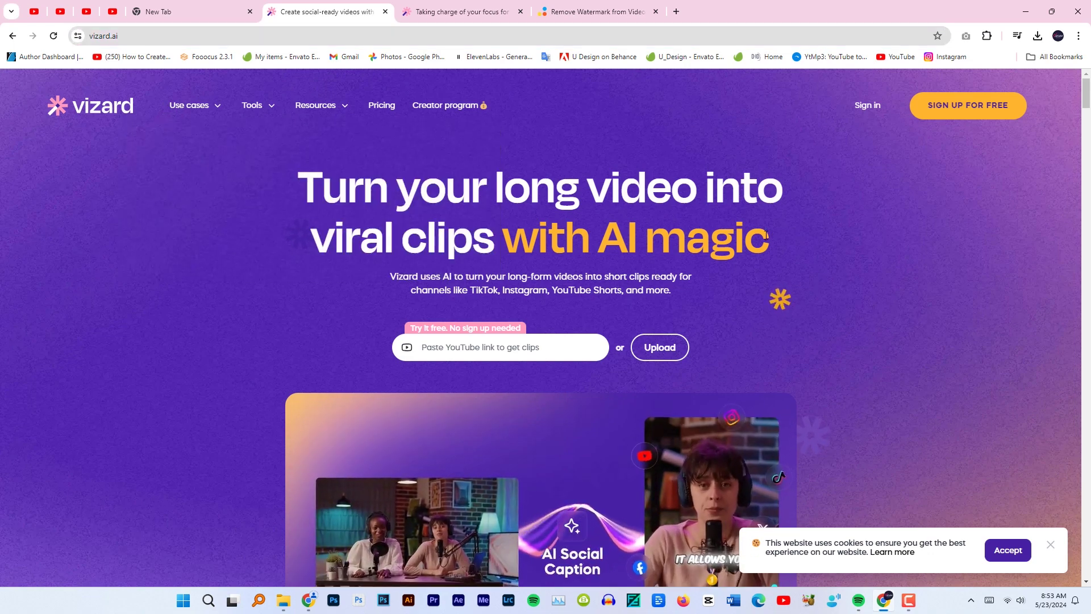
{"action": "left_click", "coordinate": [867, 105]}
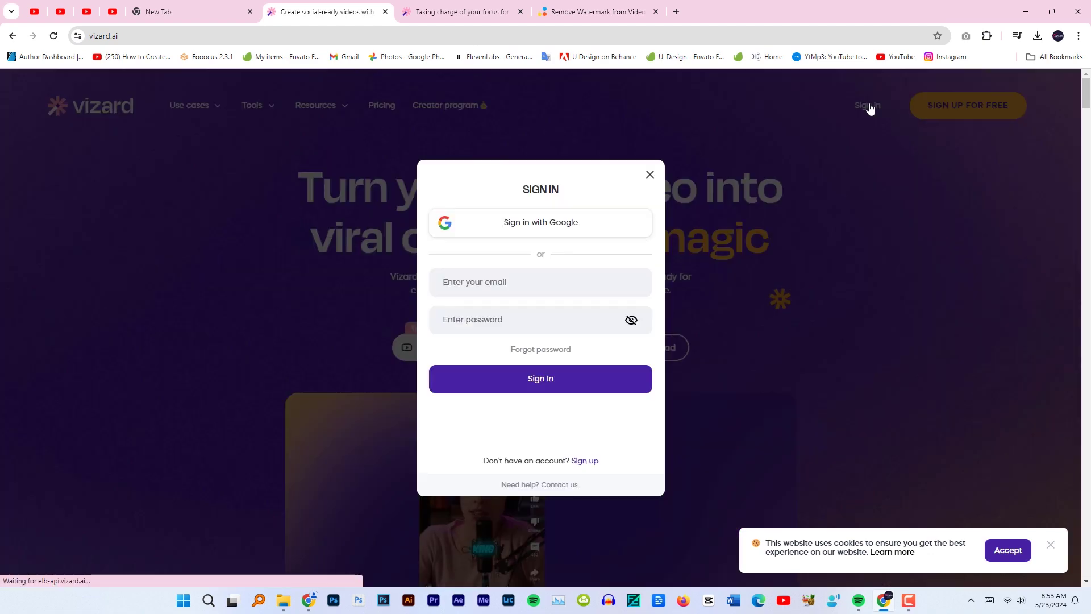
{"action": "left_click", "coordinate": [536, 222]}
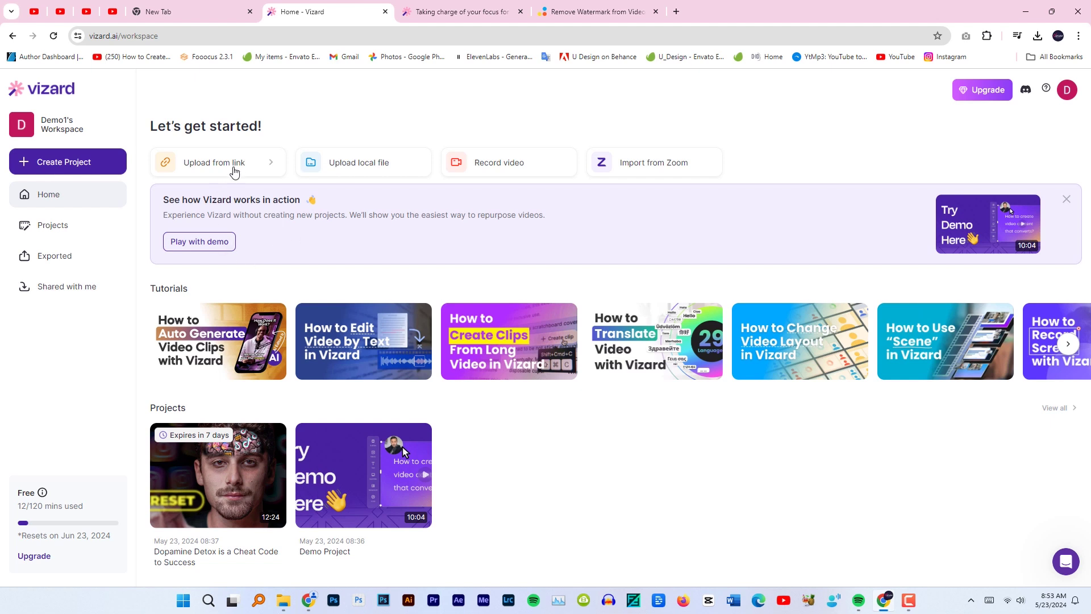
Import the 'Dopamine Detox is a Cheat Code to Success' YouTube link and review its 30s–60s, 9:16 clip preferences.
{"action": "left_click", "coordinate": [234, 172]}
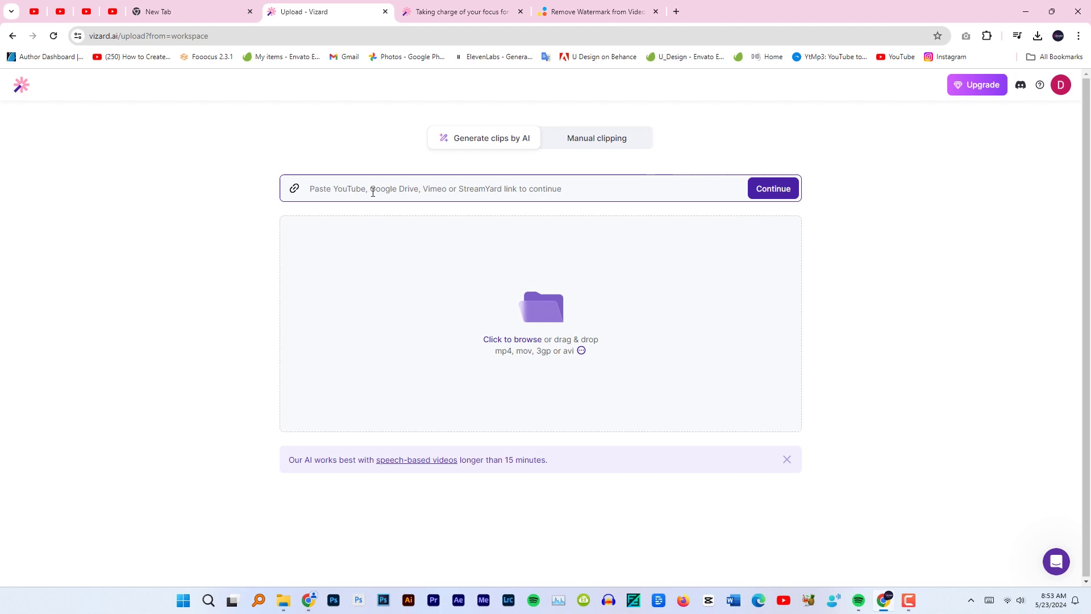
{"action": "type", "text": "https://www.youtube.com/watch?v=XjV4HYZTJB8&t=14s"}
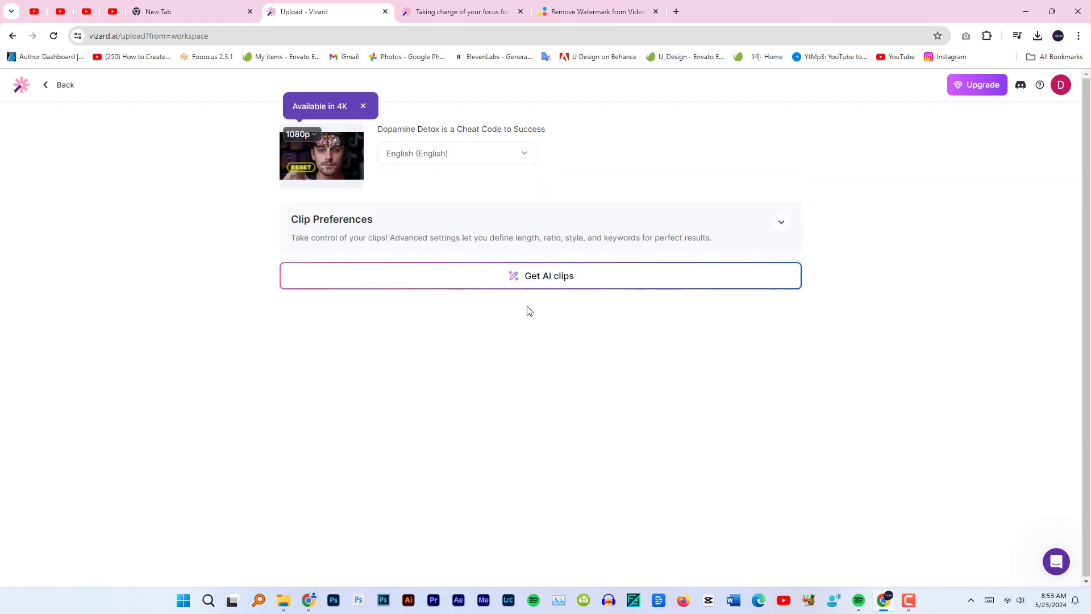
{"action": "left_click", "coordinate": [470, 230]}
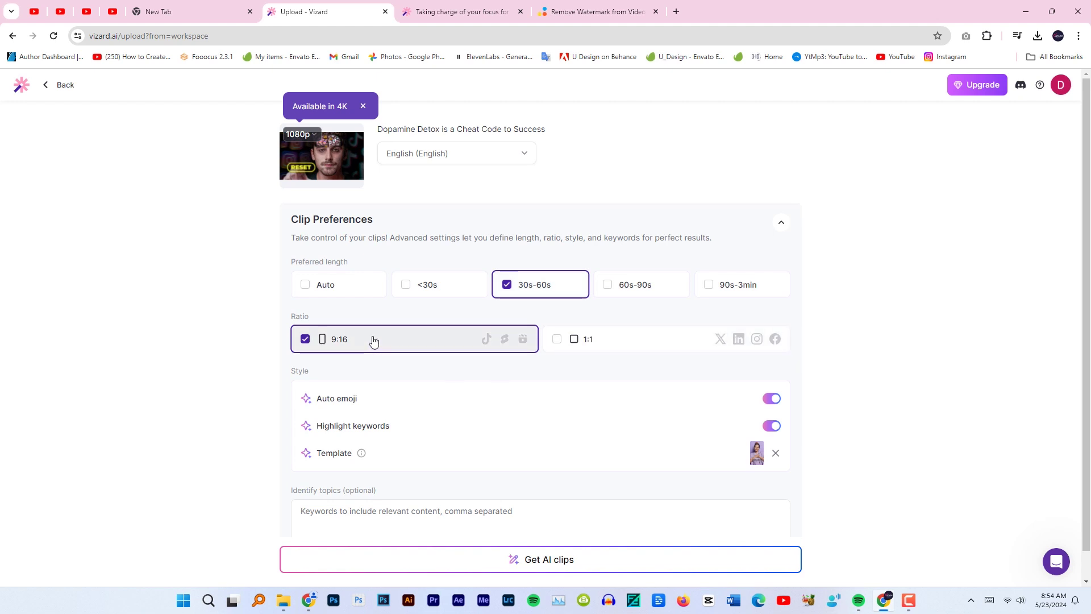
{"action": "scroll", "coordinate": [432, 375], "scroll_direction": "down", "scroll_amount": 1}
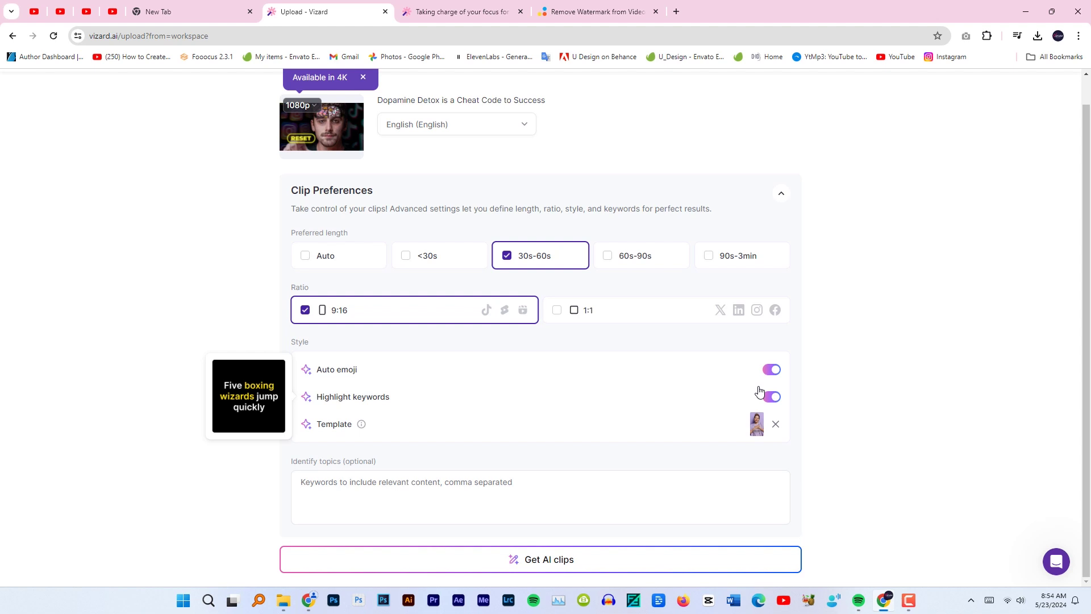
{"action": "mouse_move", "coordinate": [777, 388]}
{"action": "mouse_move", "coordinate": [461, 396]}
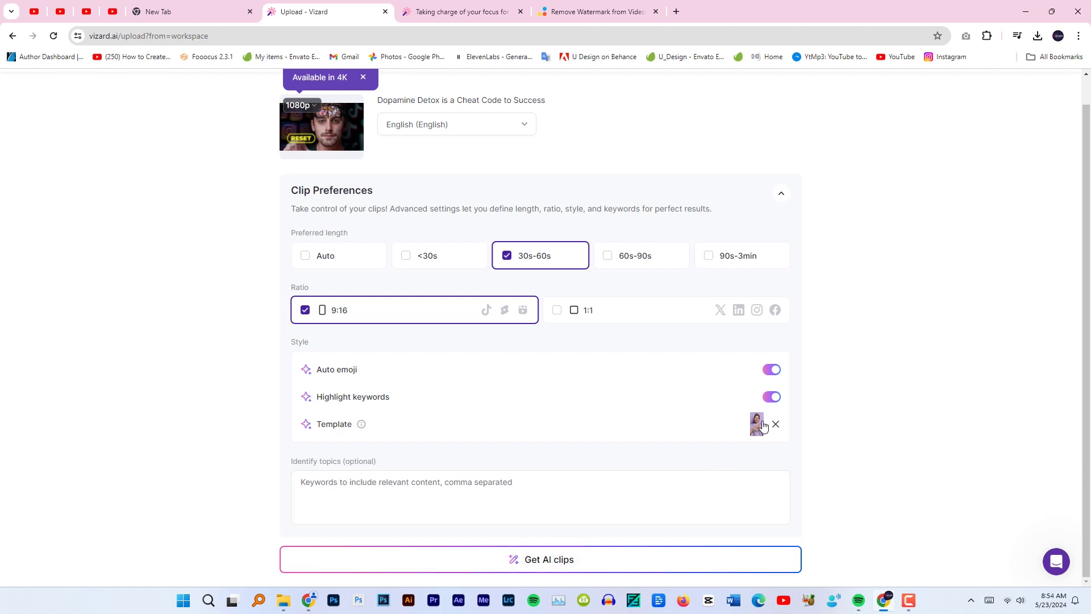
Generate AI clips, producing a list led by 'Taking charge of your focus for success' at 9.7/10.
{"action": "left_click", "coordinate": [551, 559]}
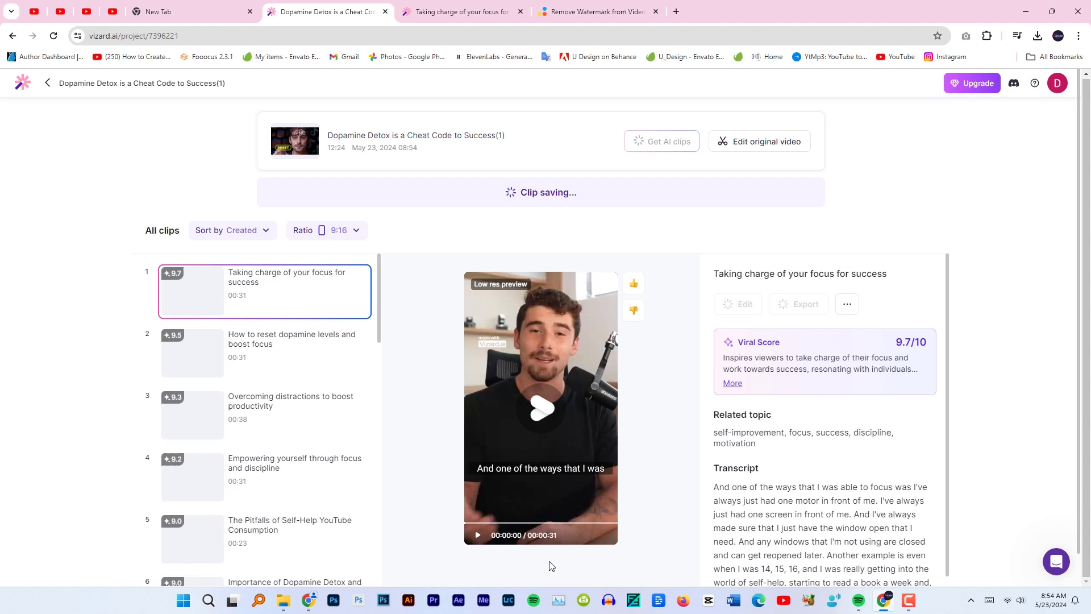
{"action": "scroll", "coordinate": [205, 432], "scroll_direction": "down", "scroll_amount": 20}
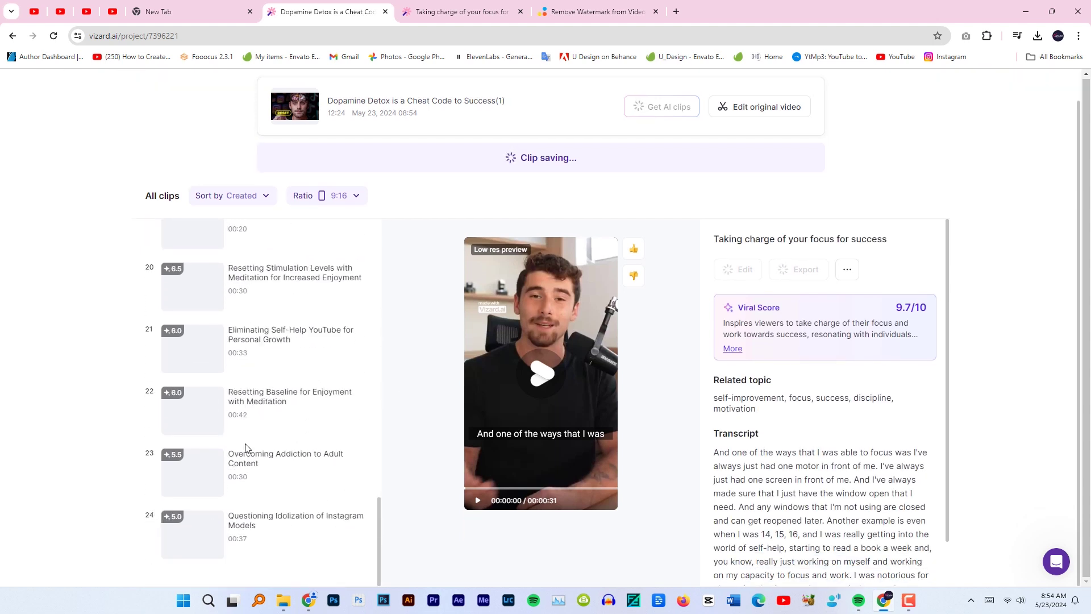
{"action": "scroll", "coordinate": [246, 447], "scroll_direction": "up", "scroll_amount": 20}
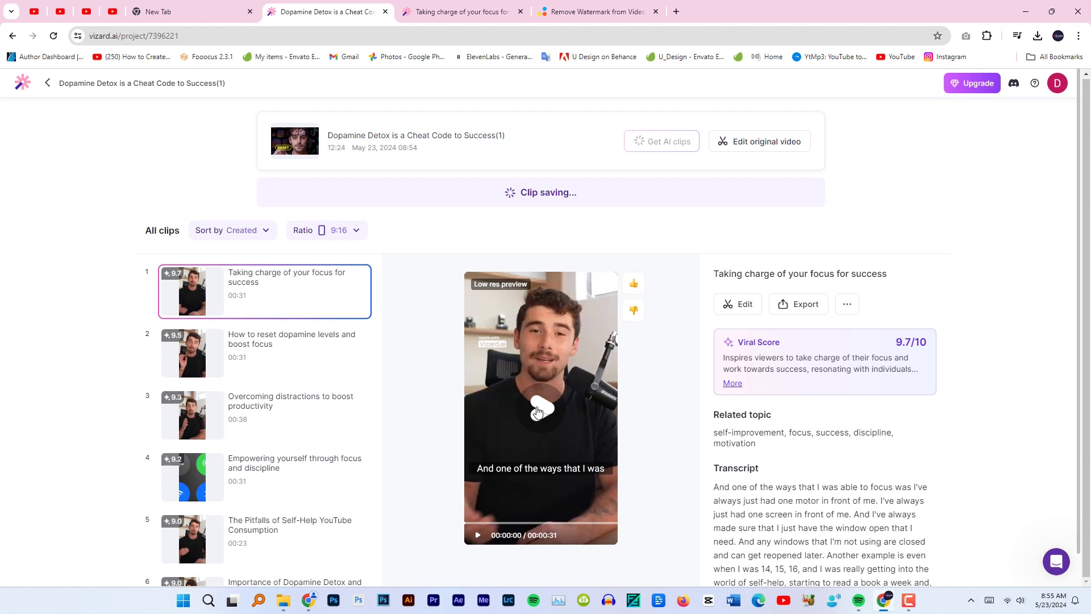
Preview the top clip, then open 'Taking charge of your focus for success' in the editor.
{"action": "left_click", "coordinate": [537, 410]}
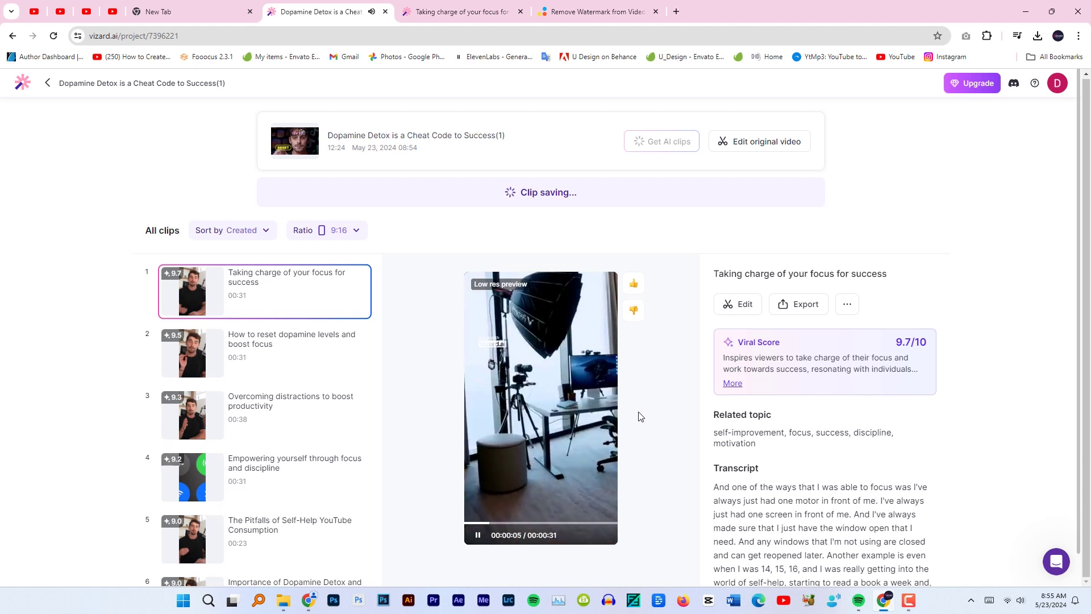
{"action": "left_click", "coordinate": [611, 409]}
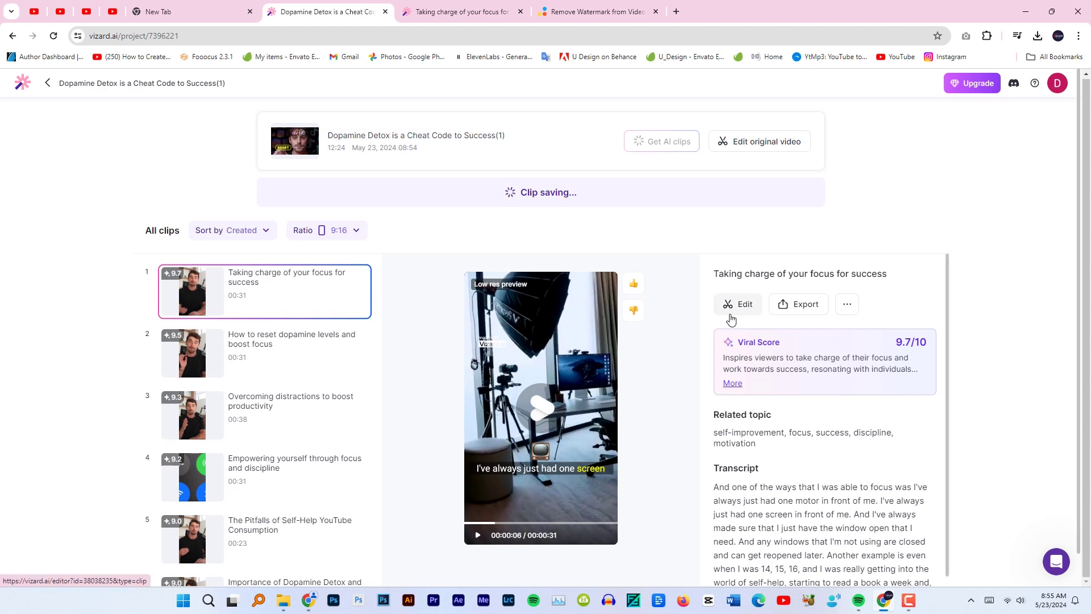
{"action": "left_click", "coordinate": [735, 312]}
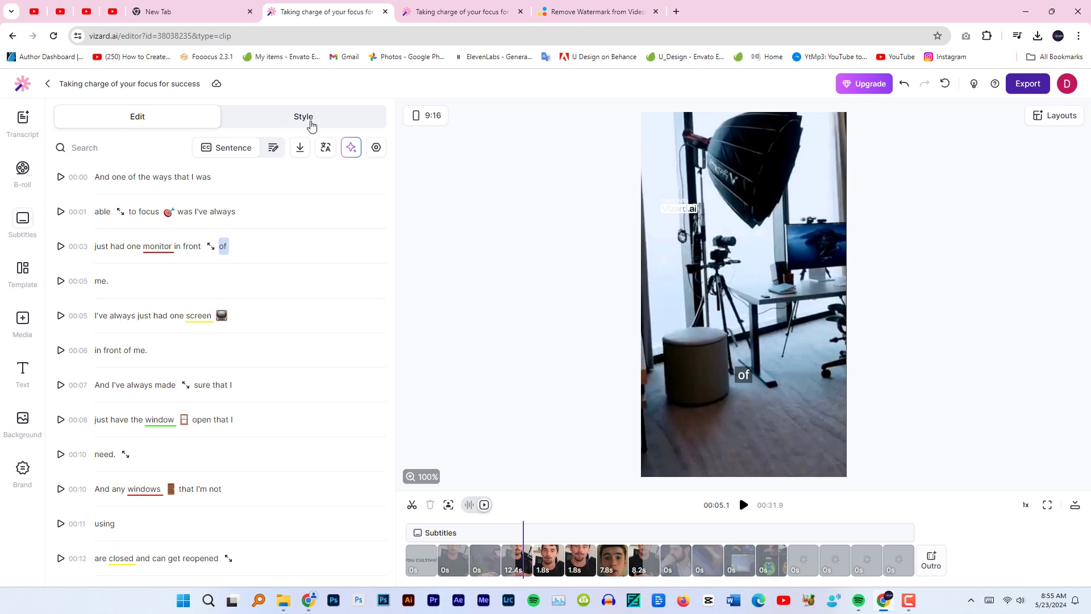
Apply the Rubik Black capitals font combination with black stroke and shadow to the subtitles.
{"action": "left_click", "coordinate": [310, 120]}
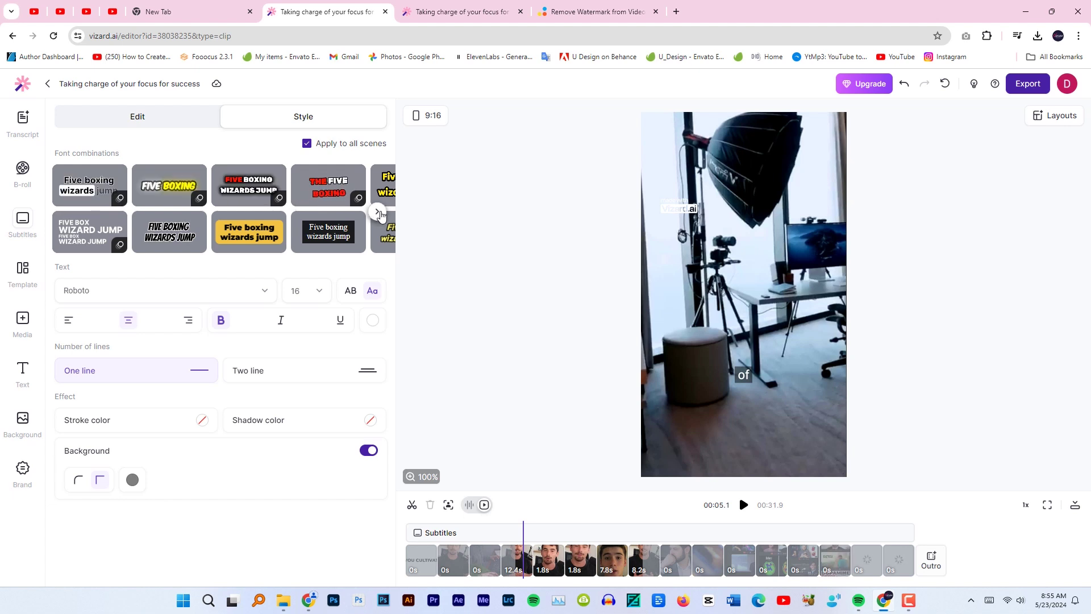
{"action": "left_click", "coordinate": [377, 212]}
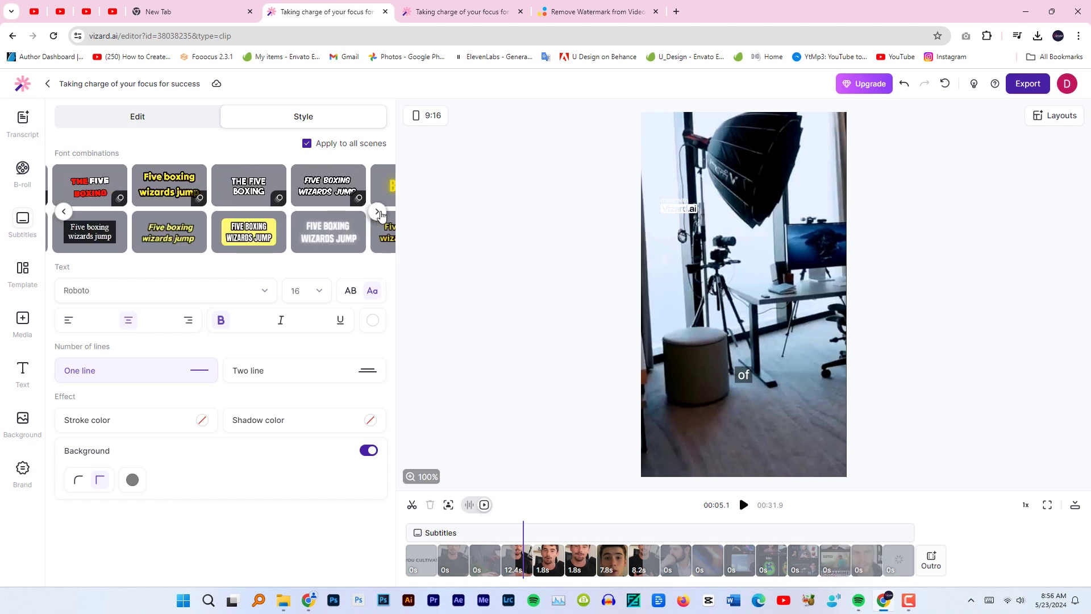
{"action": "left_click", "coordinate": [379, 213]}
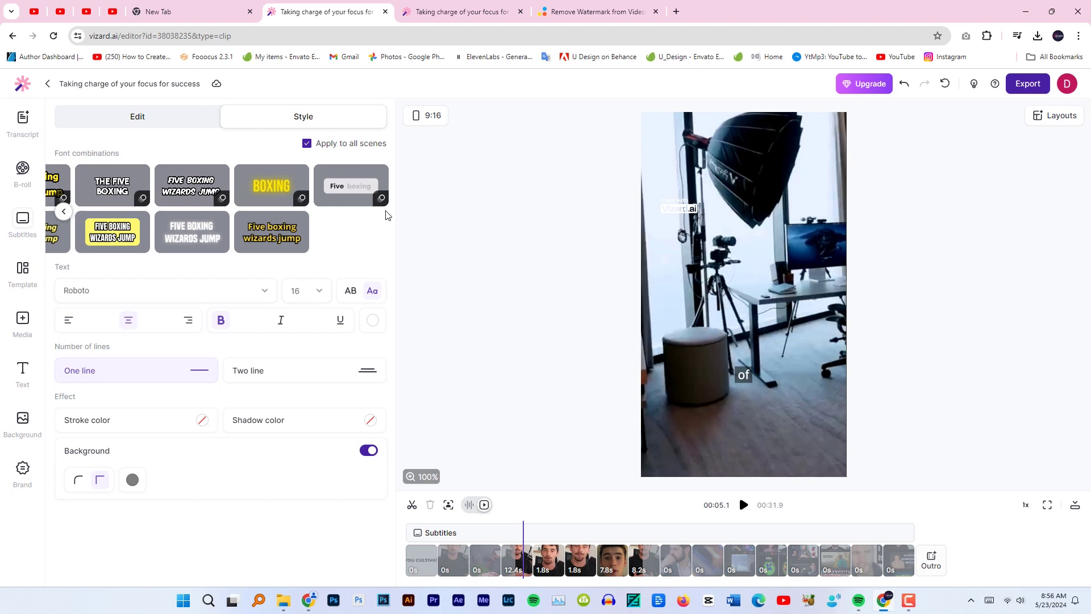
{"action": "left_click", "coordinate": [67, 217]}
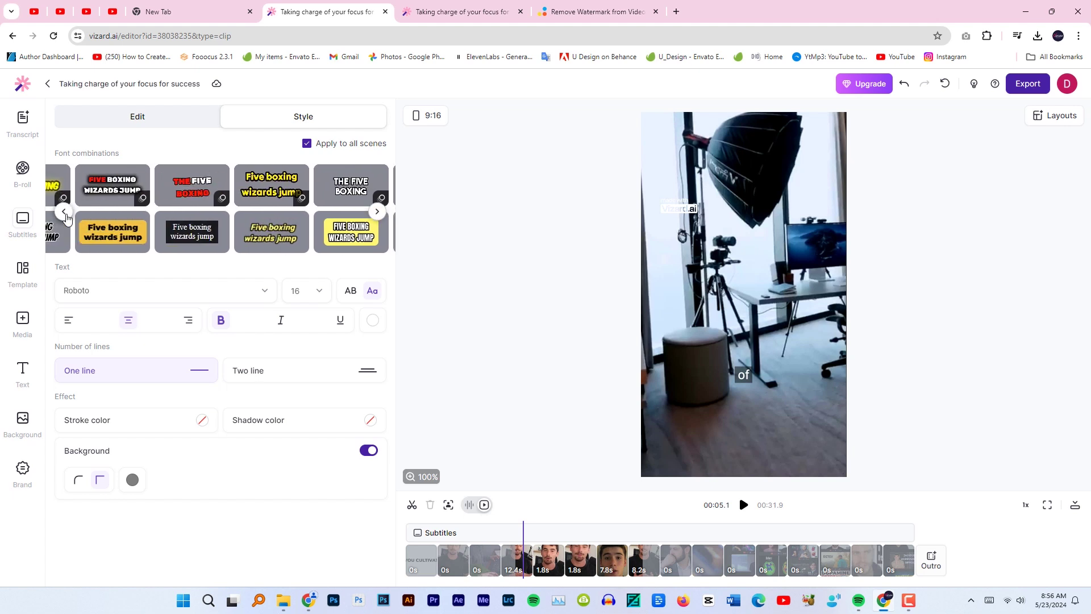
{"action": "left_click", "coordinate": [66, 217]}
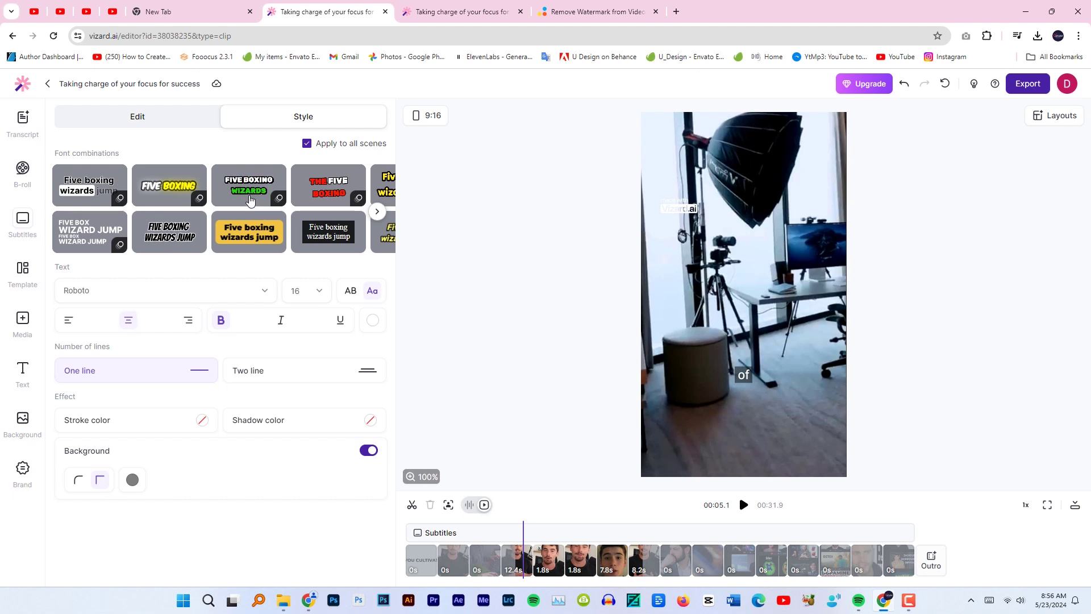
{"action": "left_click", "coordinate": [250, 200]}
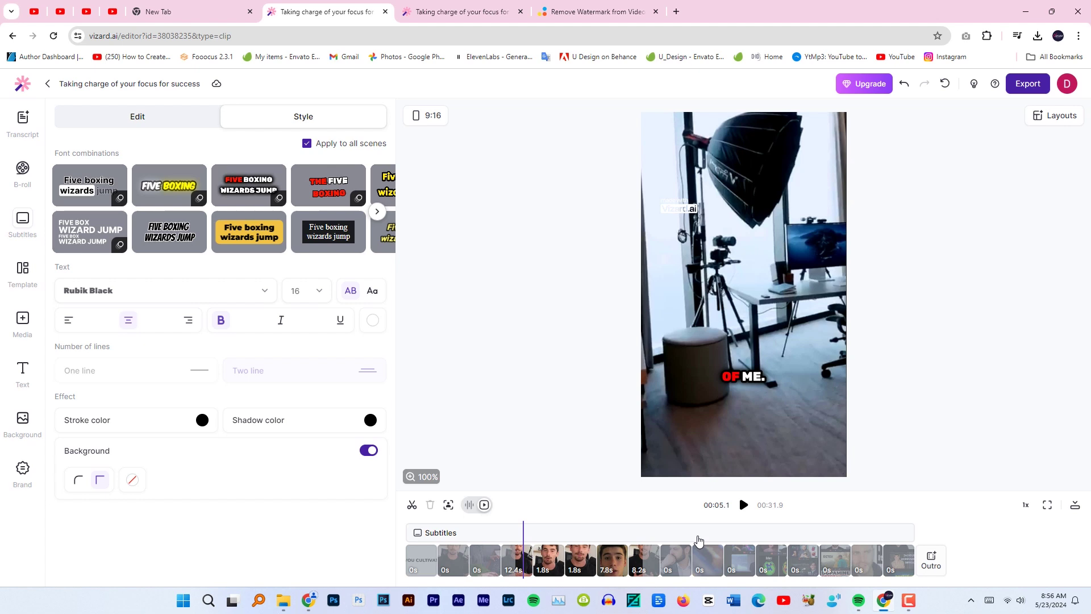
Play the clip to check the new subtitles, then return to the project's clip list.
{"action": "left_click", "coordinate": [743, 504]}
{"action": "left_click", "coordinate": [744, 505]}
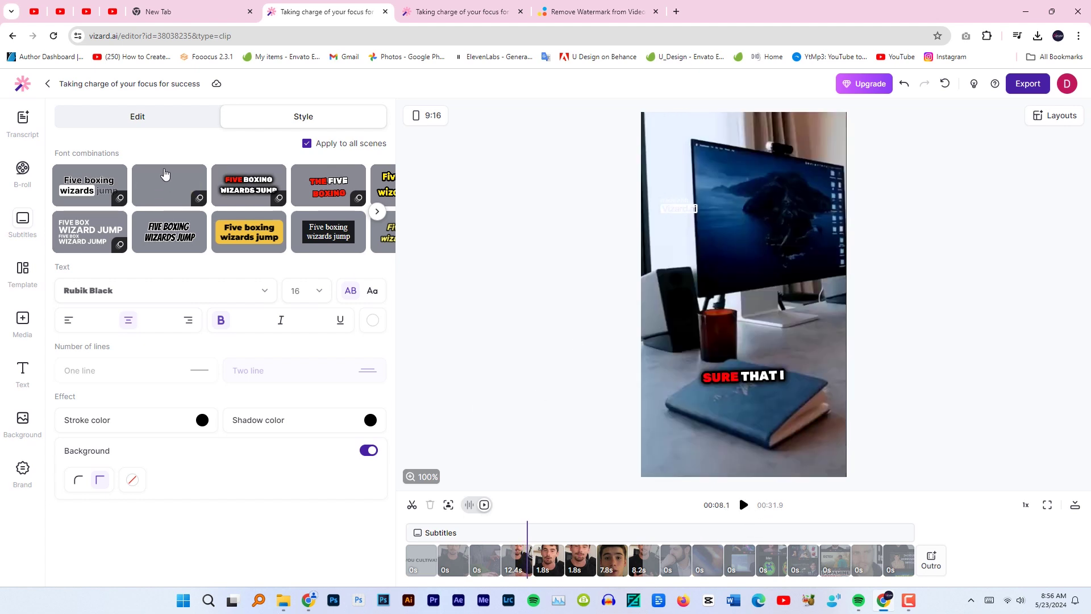
{"action": "left_click", "coordinate": [45, 84]}
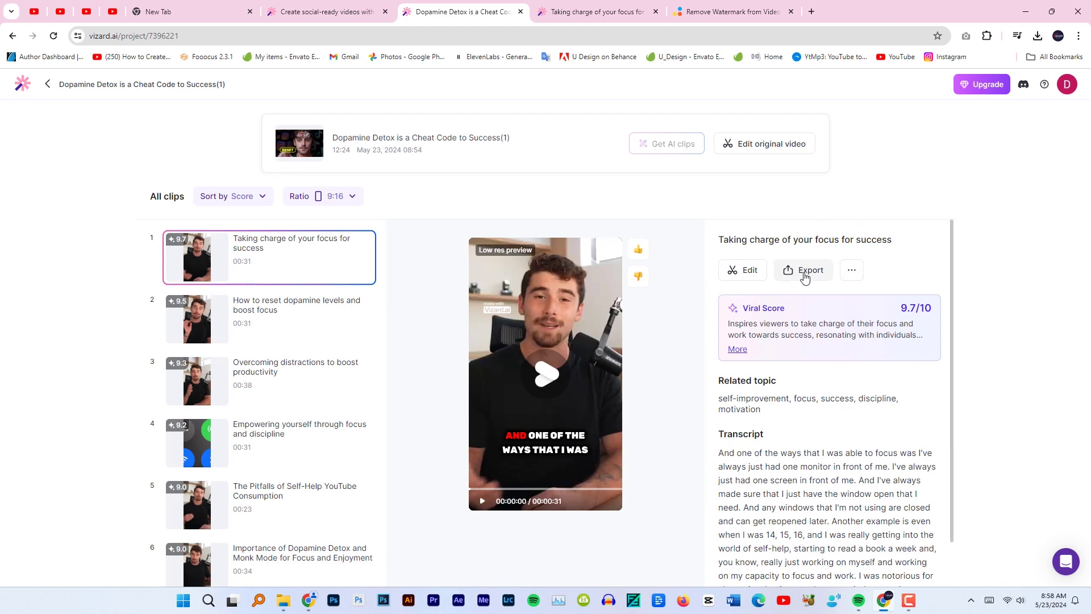
Export the top clip at 720p resolution and open its export page.
{"action": "left_click", "coordinate": [804, 276]}
{"action": "left_click", "coordinate": [502, 295]}
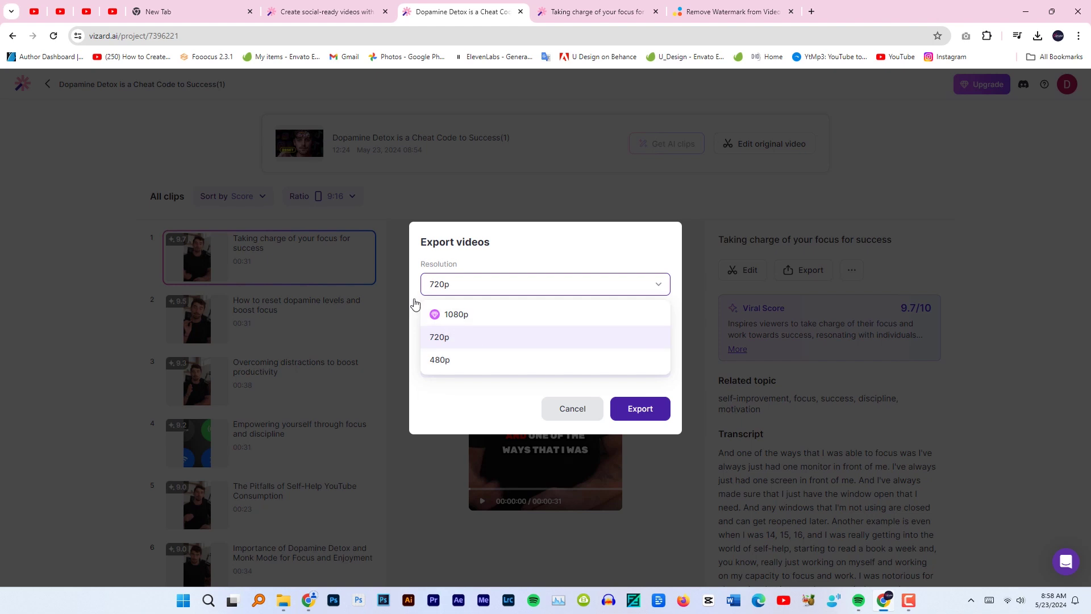
{"action": "left_click", "coordinate": [459, 340]}
{"action": "left_click", "coordinate": [636, 415]}
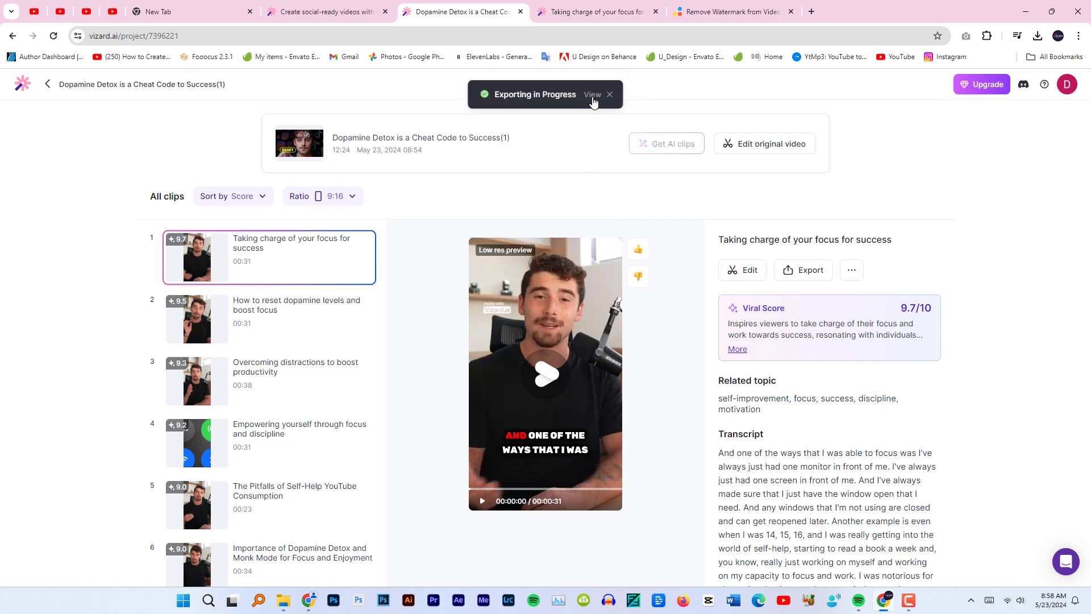
{"action": "left_click", "coordinate": [592, 95]}
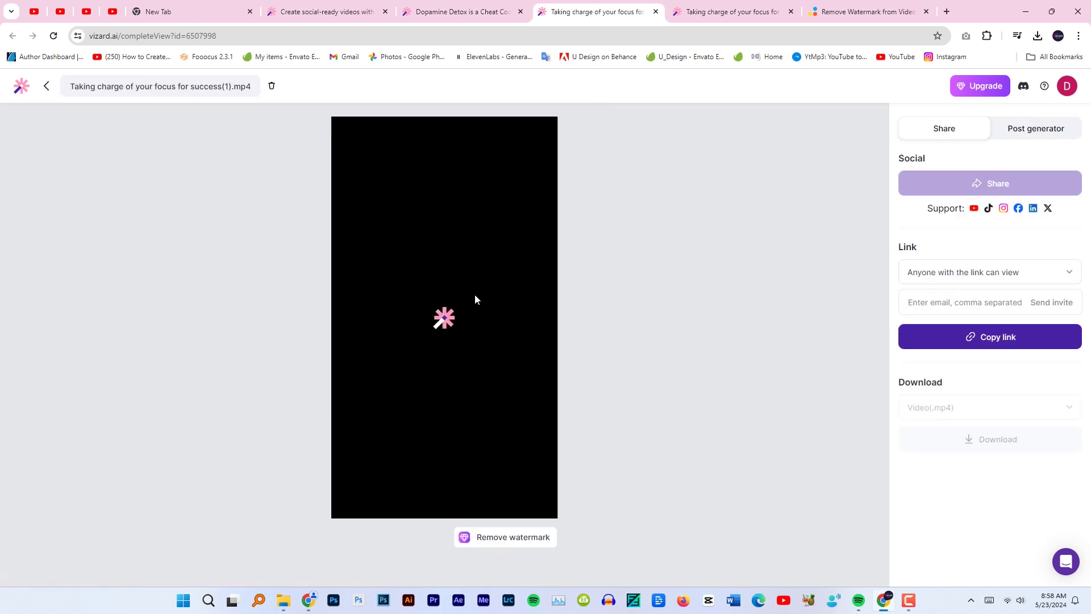
Generate social post text for the clip and expand the YouTube section.
{"action": "left_click", "coordinate": [1033, 138]}
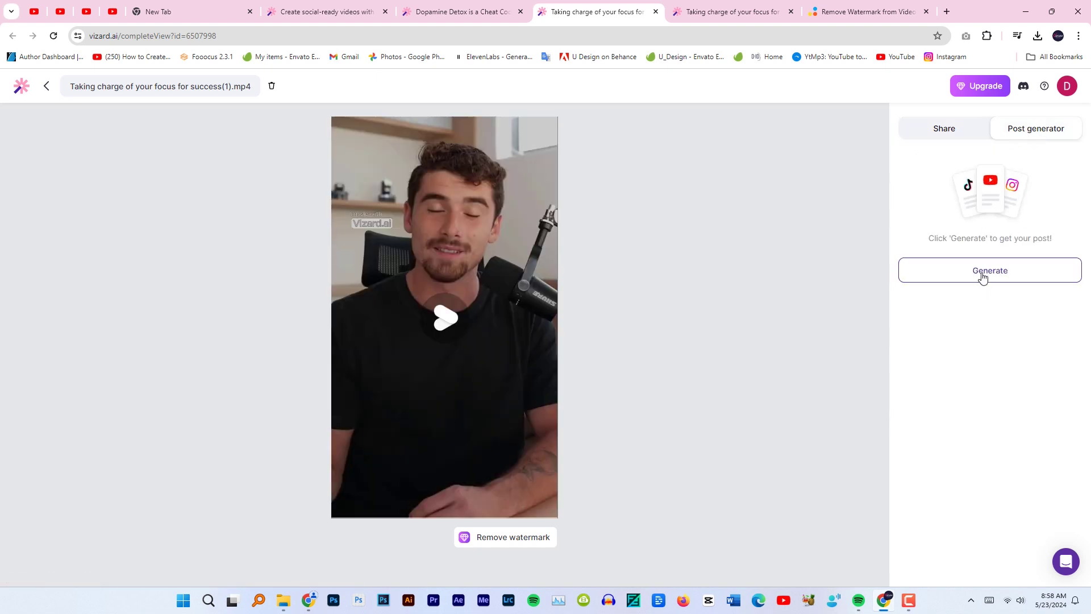
{"action": "left_click", "coordinate": [983, 277]}
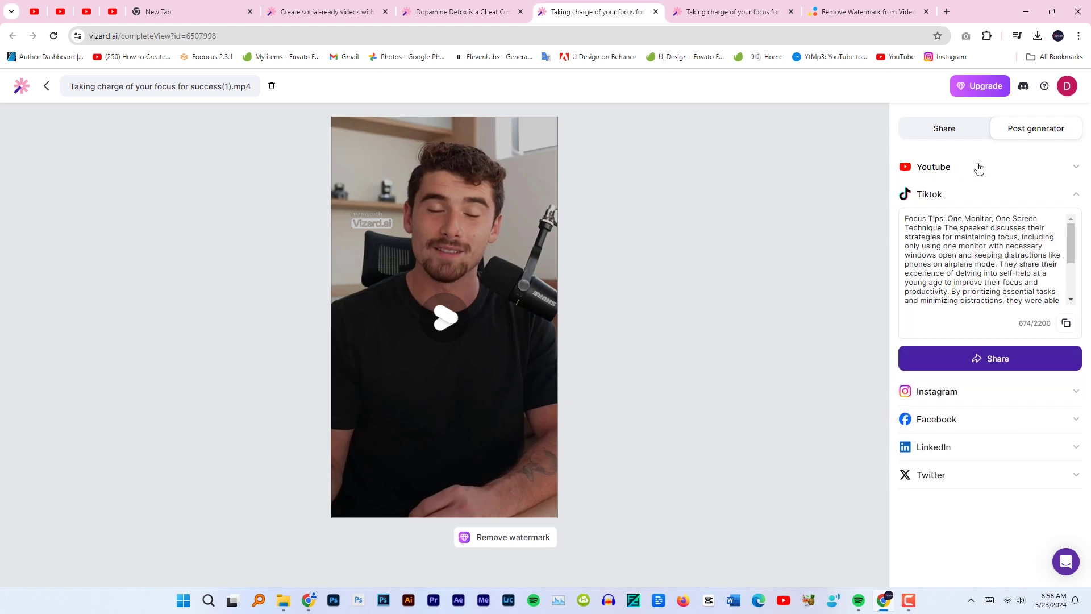
{"action": "left_click", "coordinate": [978, 166]}
Select the generated YouTube title, description and tags to review them.
{"action": "left_click_drag", "start_coordinate": [929, 217], "coordinate": [904, 208]}
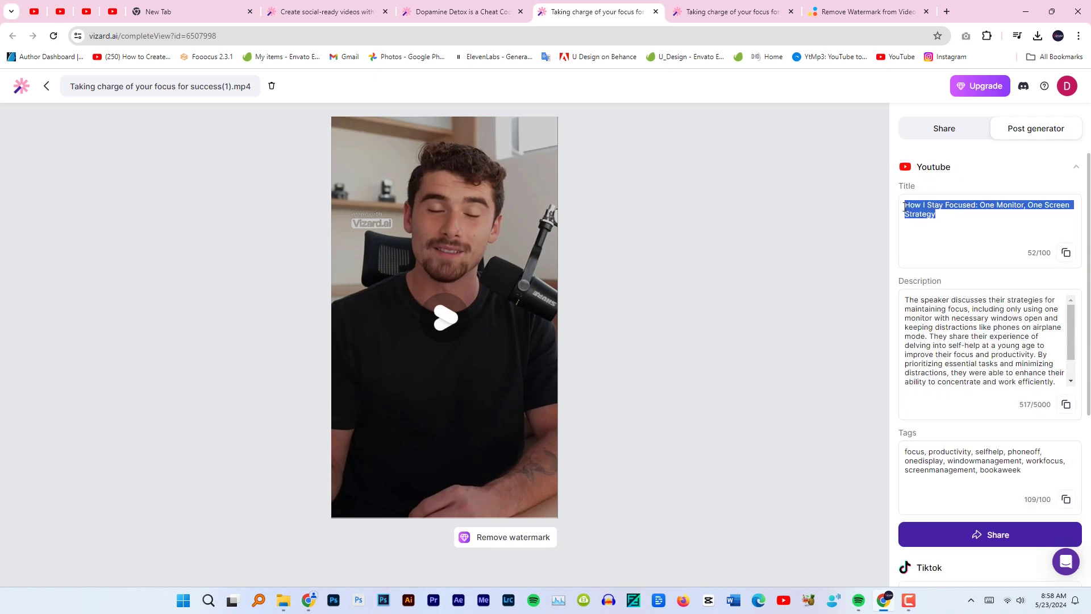
{"action": "left_click_drag", "start_coordinate": [951, 354], "coordinate": [904, 300]}
{"action": "scroll", "coordinate": [1027, 366], "scroll_direction": "down", "scroll_amount": 2}
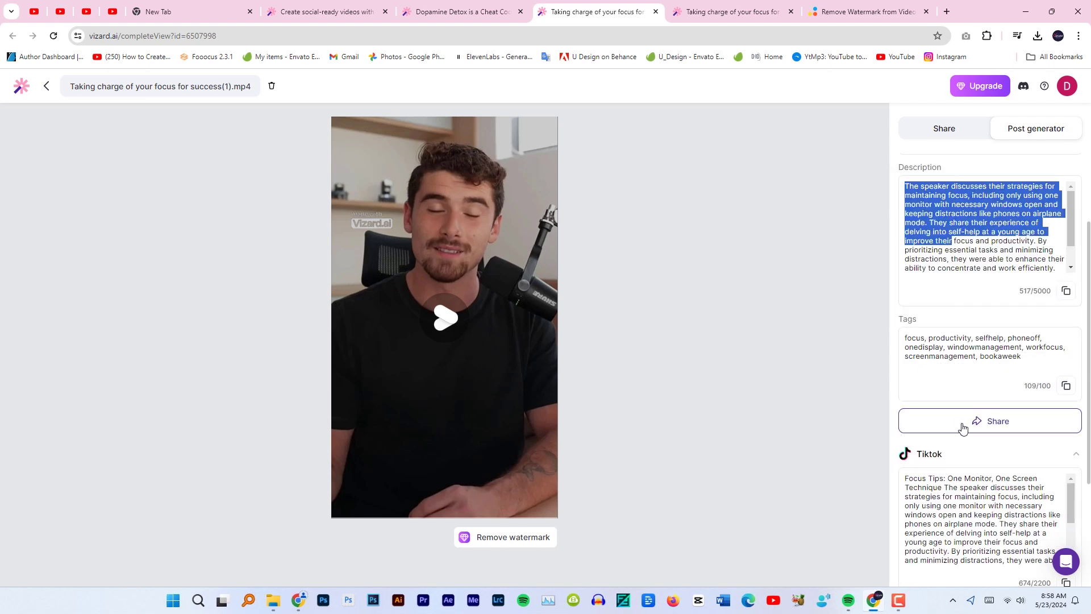
{"action": "left_click_drag", "start_coordinate": [1027, 366], "coordinate": [864, 323]}
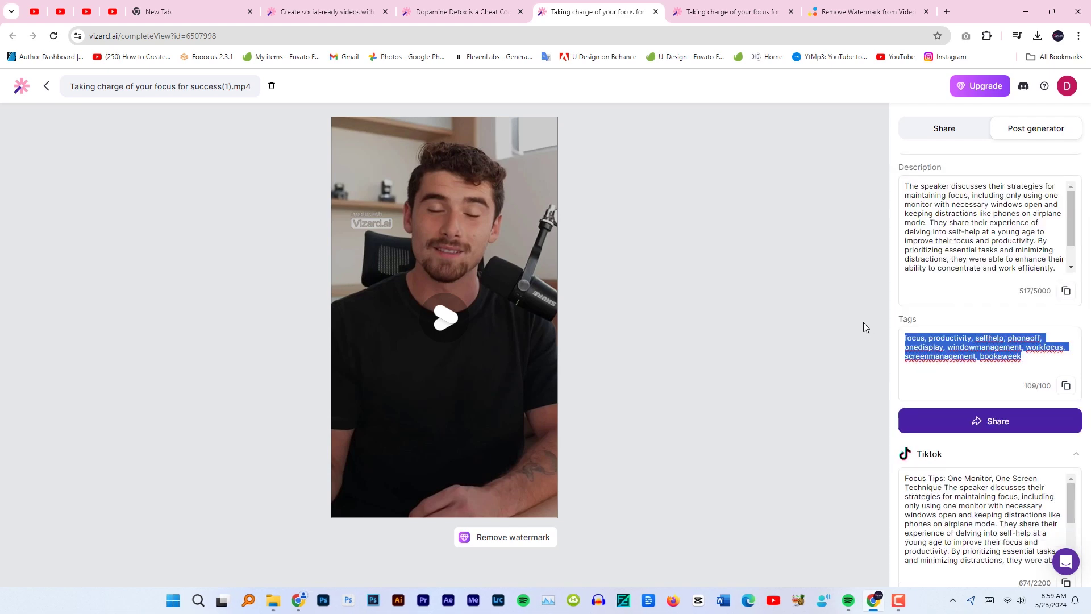
{"action": "scroll", "coordinate": [945, 386], "scroll_direction": "down", "scroll_amount": 4}
{"action": "scroll", "coordinate": [949, 405], "scroll_direction": "up", "scroll_amount": 8}
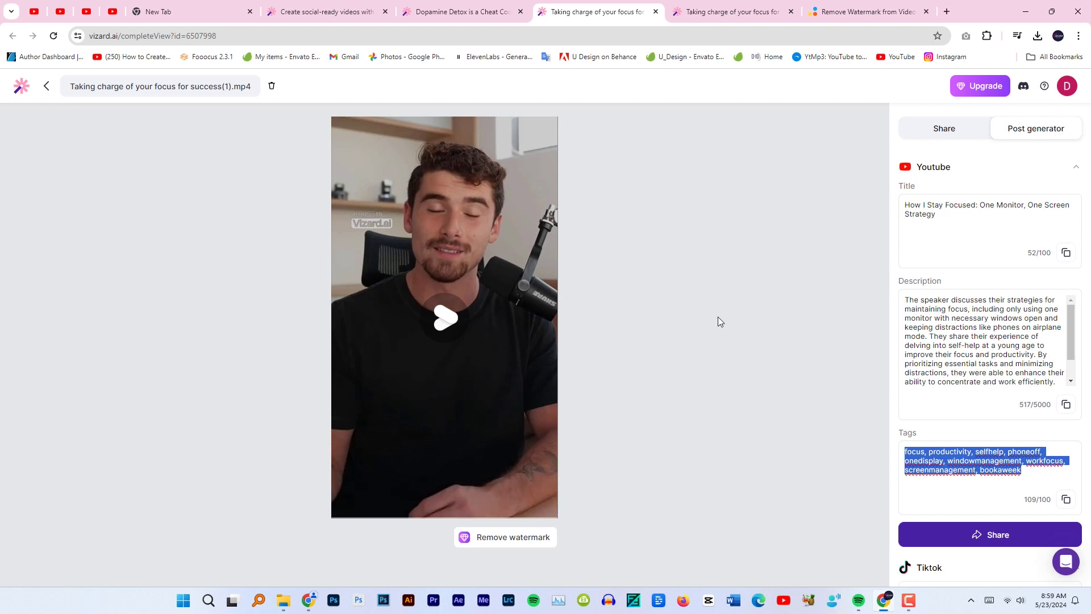
Return to the Share and download options after briefly revisiting the YouTube post text.
{"action": "left_click", "coordinate": [944, 128]}
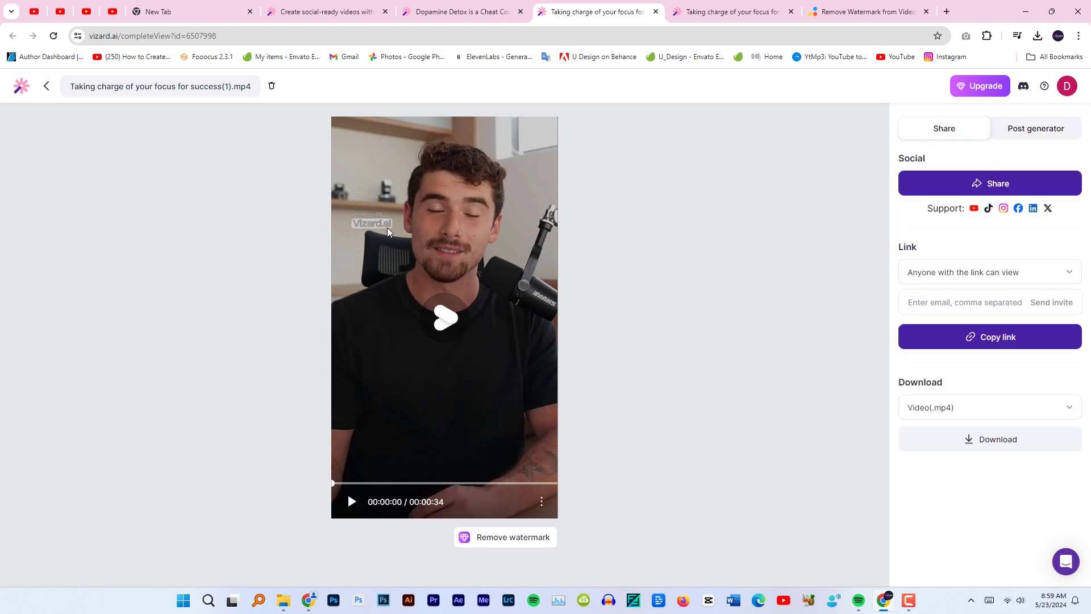
{"action": "left_click", "coordinate": [1023, 126]}
{"action": "left_click", "coordinate": [971, 206]}
{"action": "left_click", "coordinate": [948, 132]}
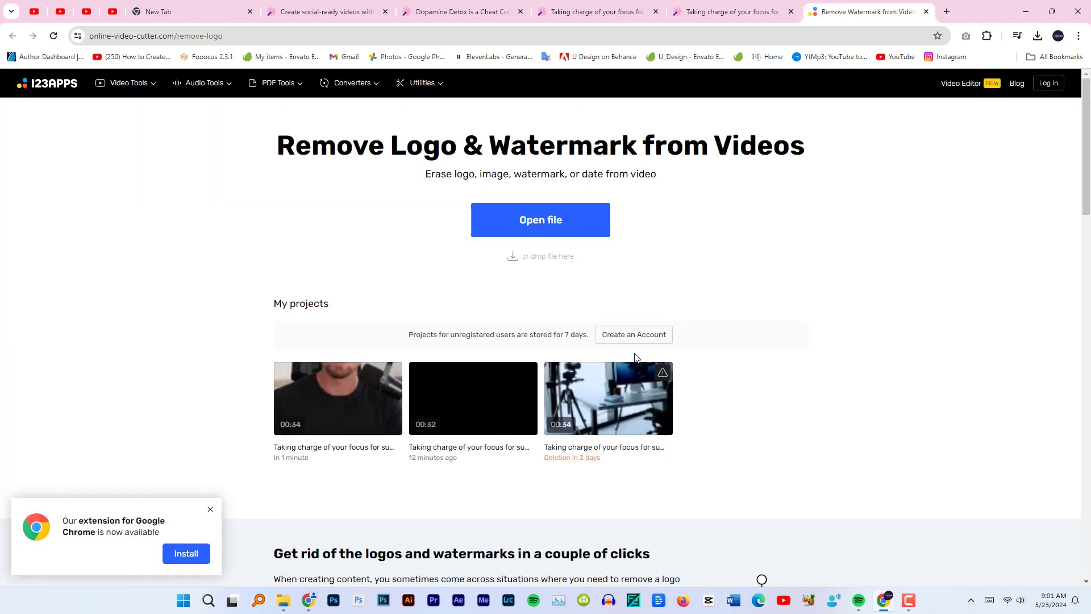
Load the downloaded Vizard clip and apply a Remove Logo area over the Vizard.ai watermark.
{"action": "left_click", "coordinate": [573, 226]}
{"action": "double_click", "coordinate": [154, 119]}
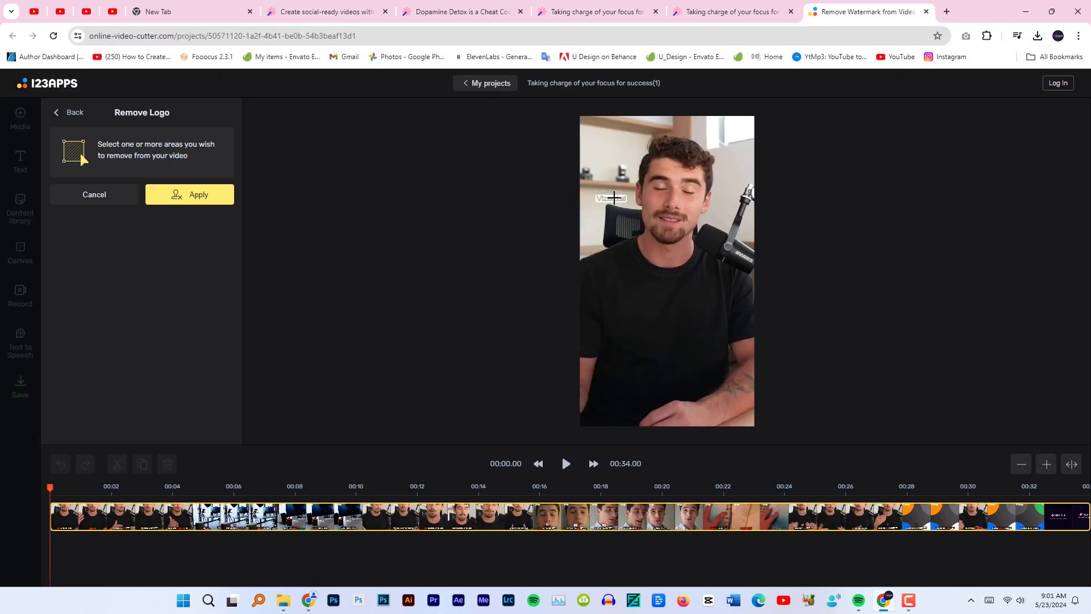
{"action": "key", "text": "alt"}
{"action": "left_click_drag", "start_coordinate": [593, 189], "coordinate": [627, 203]}
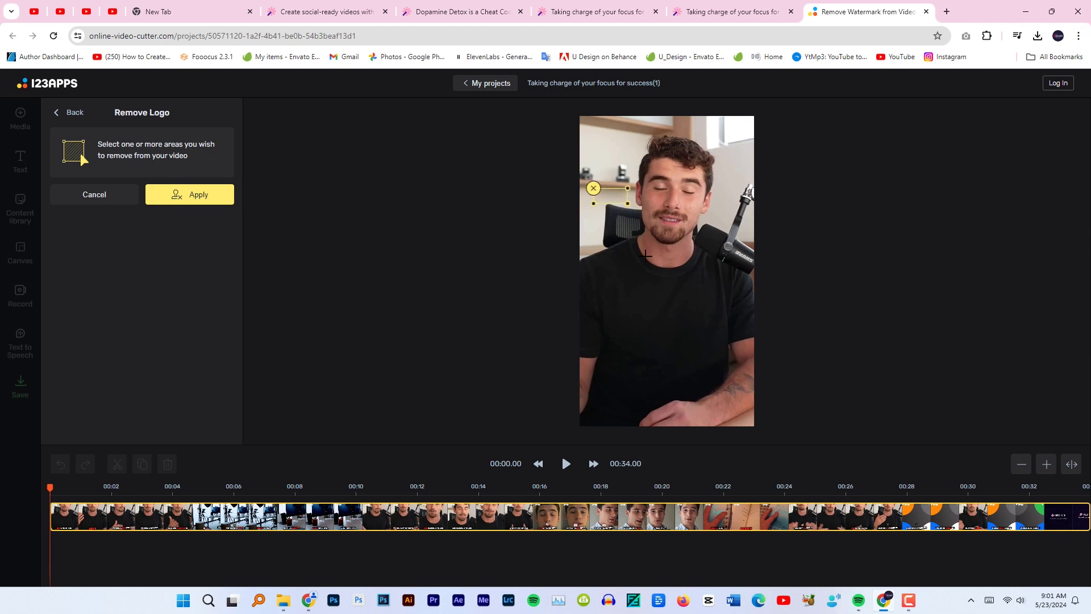
{"action": "left_click", "coordinate": [174, 195]}
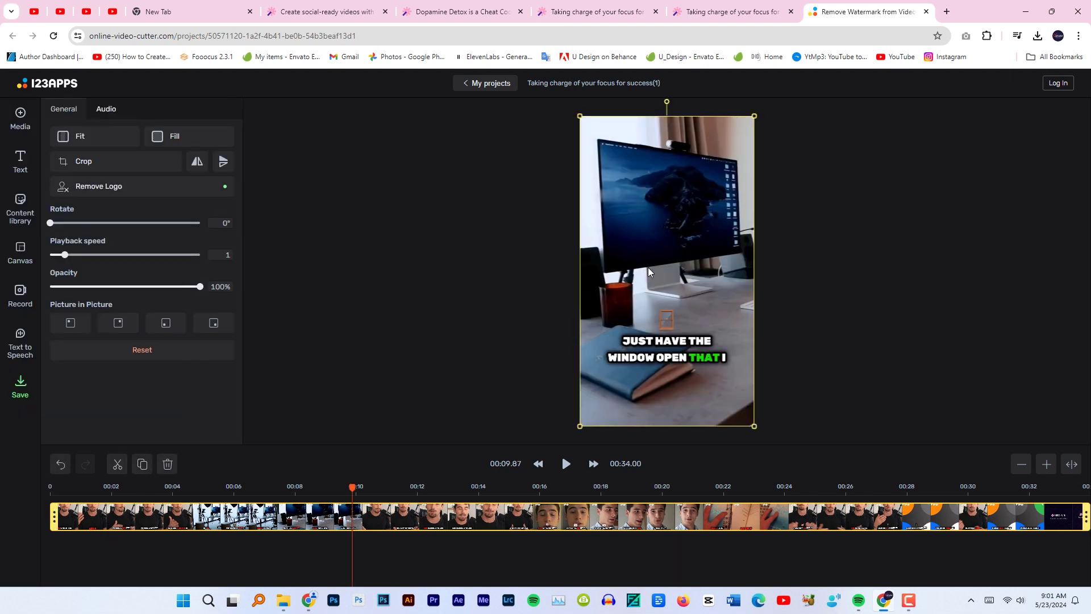
Scrub the timeline to find where the vizard.ai outro end card begins, near 00:32.
{"action": "left_click", "coordinate": [581, 488]}
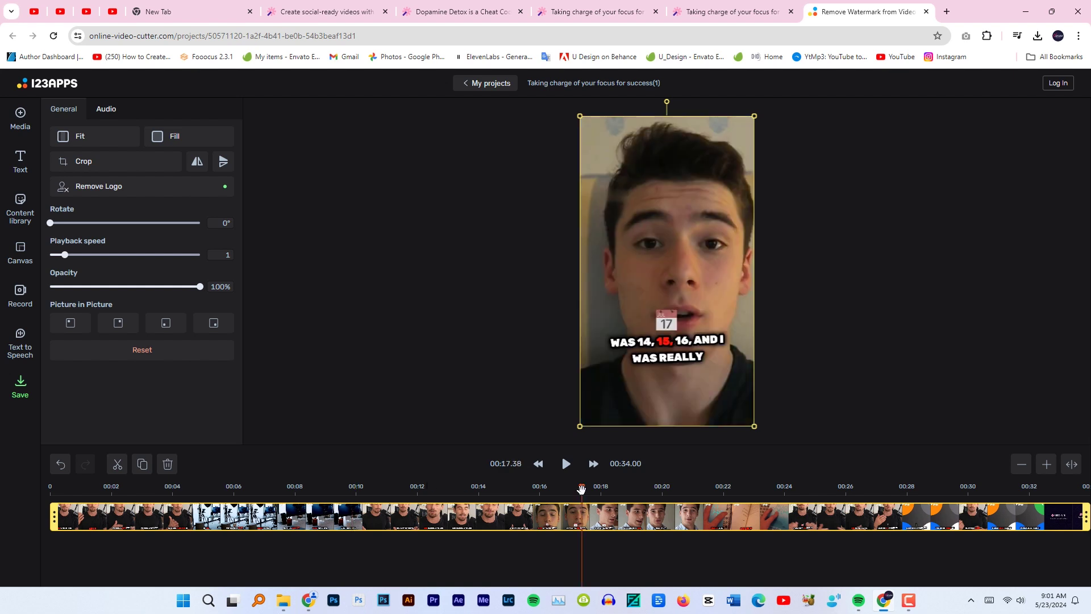
{"action": "left_click_drag", "start_coordinate": [581, 488], "coordinate": [751, 487]}
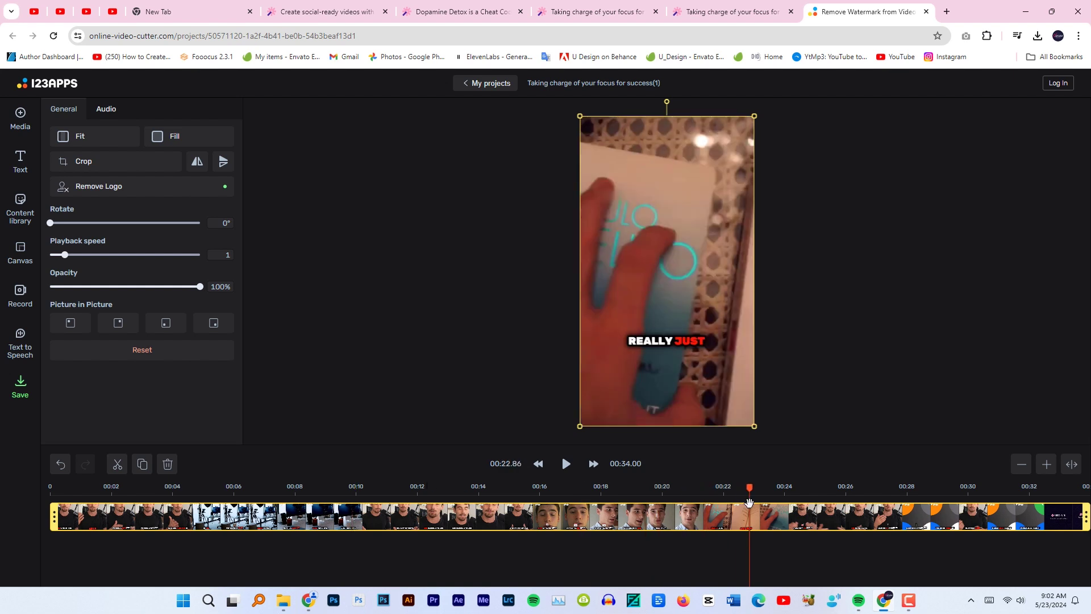
{"action": "left_click", "coordinate": [1046, 489]}
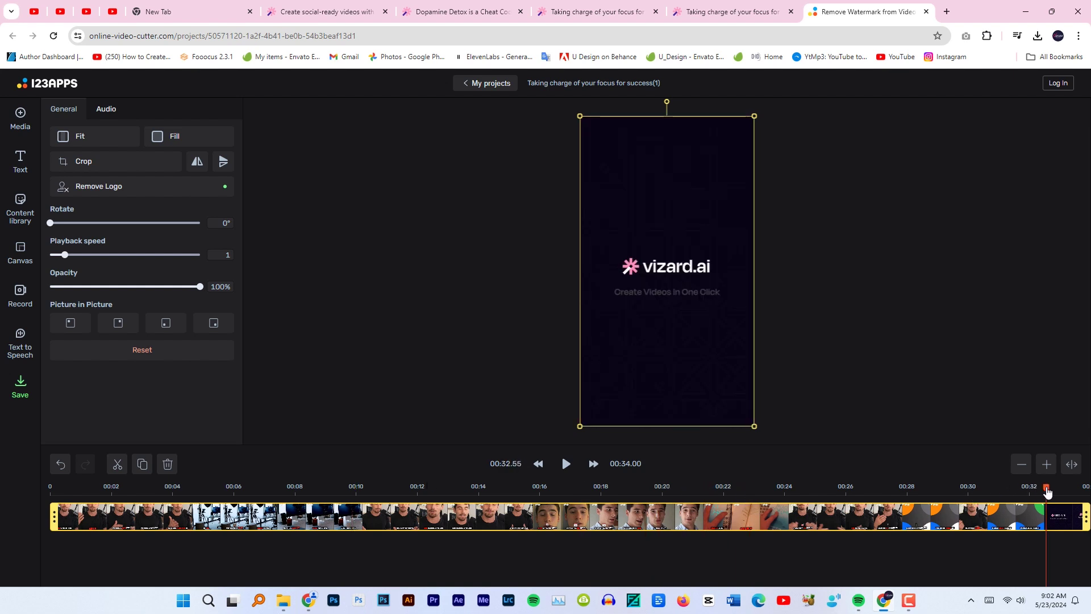
{"action": "mouse_move", "coordinate": [1050, 492]}
{"action": "left_mouse_down"}
{"action": "mouse_move", "coordinate": [1075, 487]}
{"action": "mouse_move", "coordinate": [1018, 490]}
{"action": "mouse_move", "coordinate": [1033, 493]}
{"action": "left_mouse_up"}
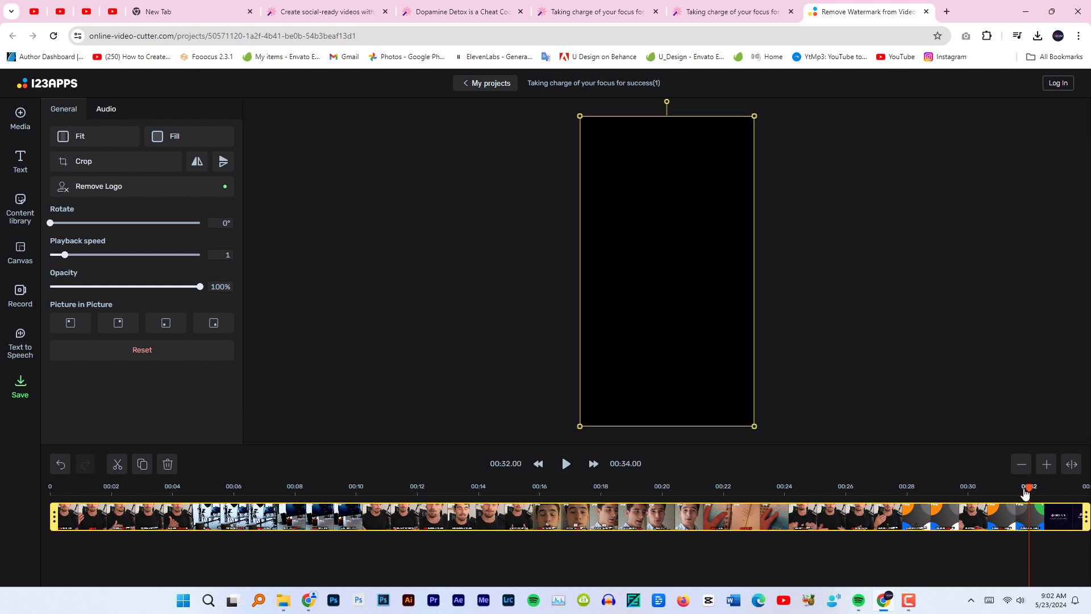
{"action": "left_click", "coordinate": [1025, 497]}
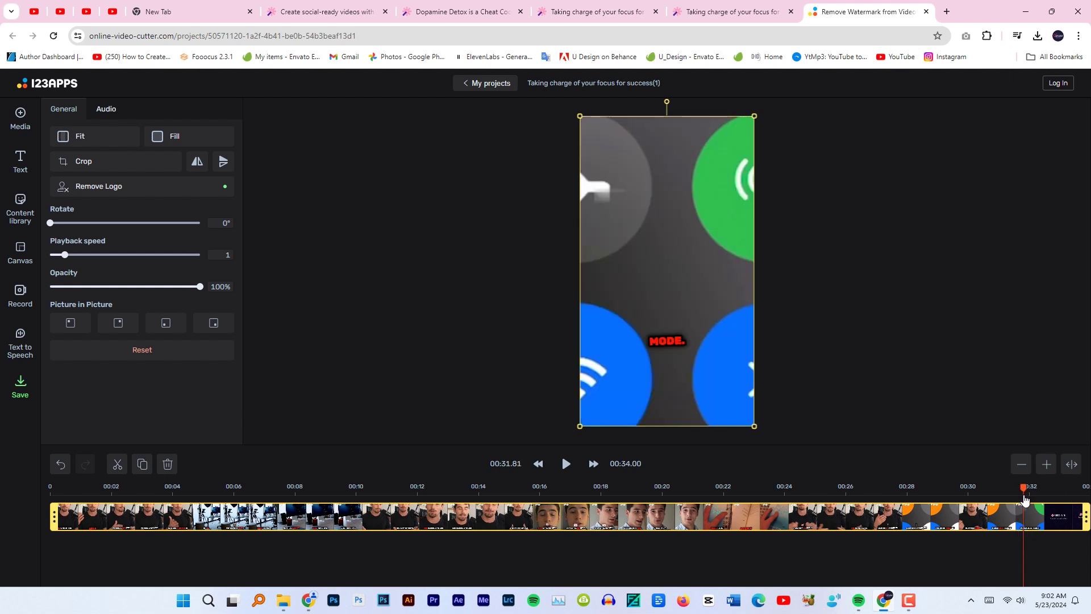
{"action": "left_click_drag", "start_coordinate": [1025, 498], "coordinate": [1029, 498]}
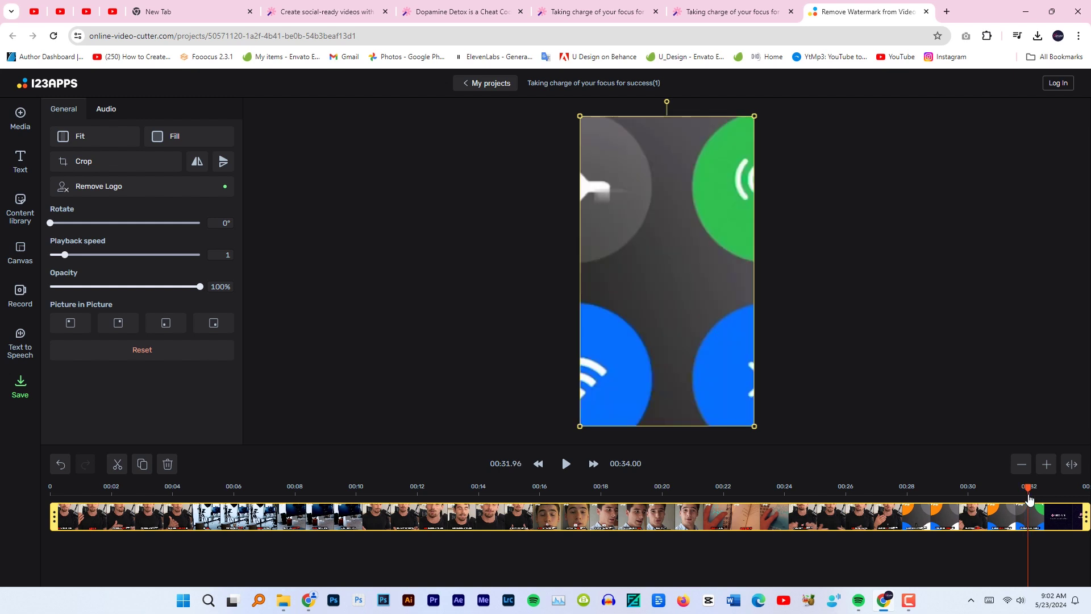
Trim the clip's end to 00:31.98, replaying the ending after each adjustment.
{"action": "left_click_drag", "start_coordinate": [1082, 516], "coordinate": [1032, 517]}
{"action": "key", "text": "space"}
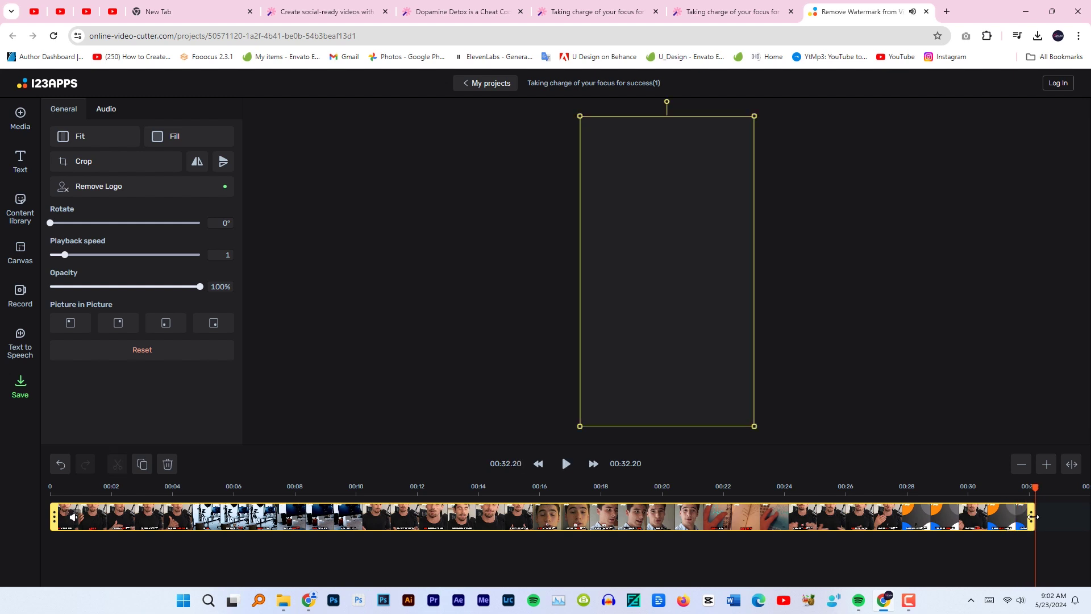
{"action": "left_click_drag", "start_coordinate": [1032, 516], "coordinate": [1029, 516]}
{"action": "left_click", "coordinate": [1012, 498]}
{"action": "key", "text": "space"}
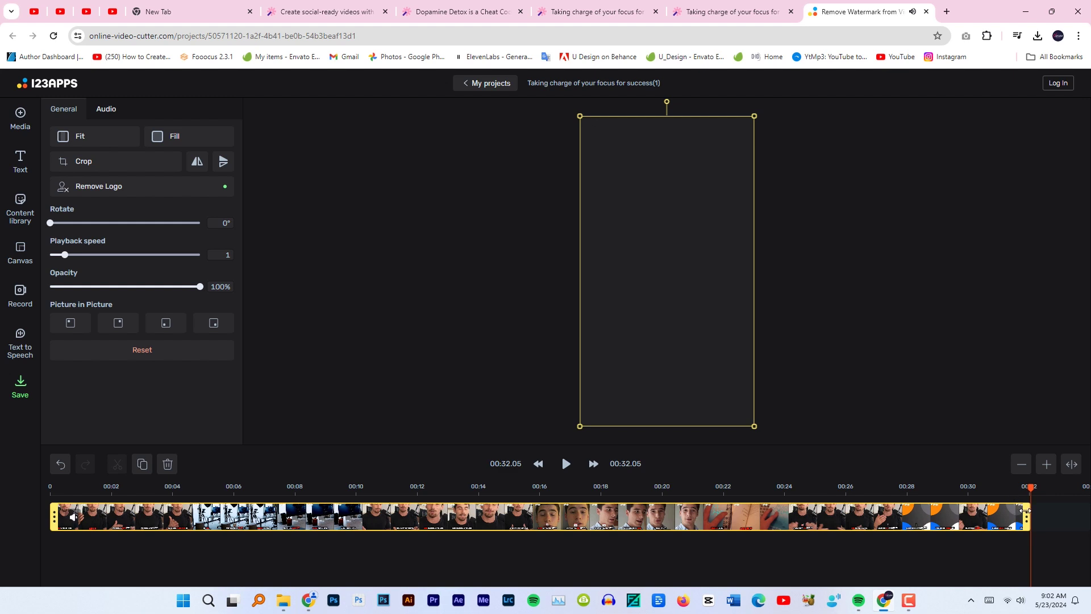
{"action": "left_click_drag", "start_coordinate": [1026, 511], "coordinate": [1022, 510]}
{"action": "left_click", "coordinate": [1016, 500]}
{"action": "key", "text": "space"}
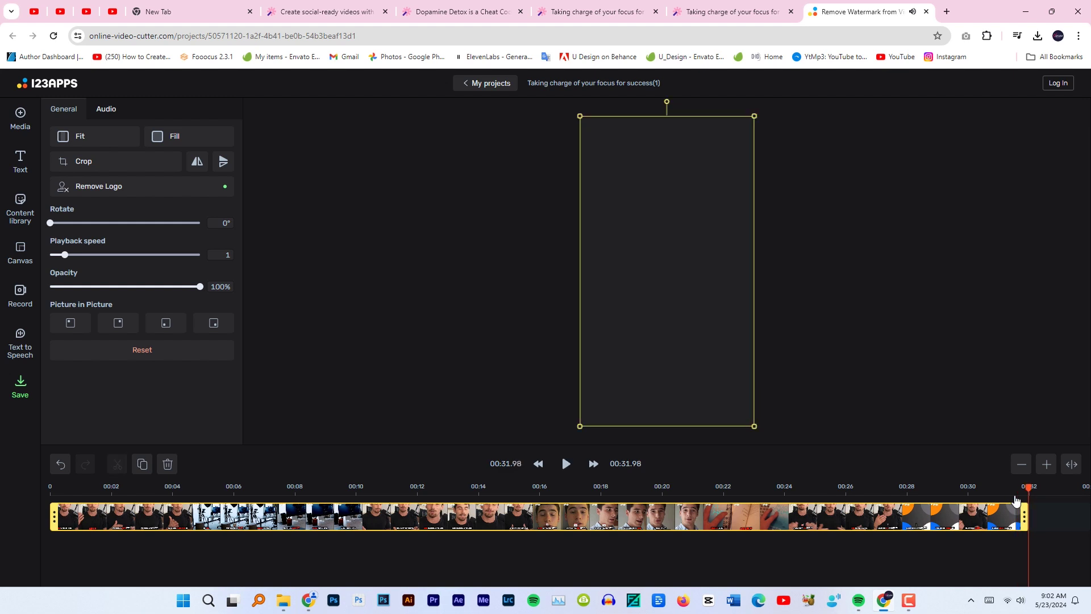
{"action": "left_click", "coordinate": [491, 494]}
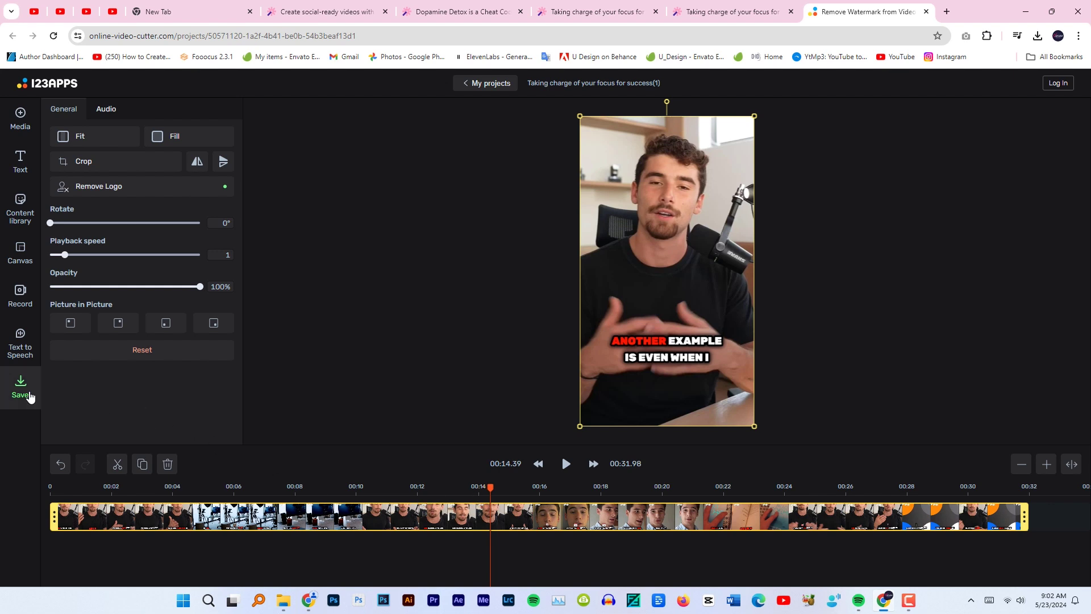
Export the trimmed clip as a highest-quality 720p MP4, then download it and open it in PotPlayer.
{"action": "left_click", "coordinate": [20, 386]}
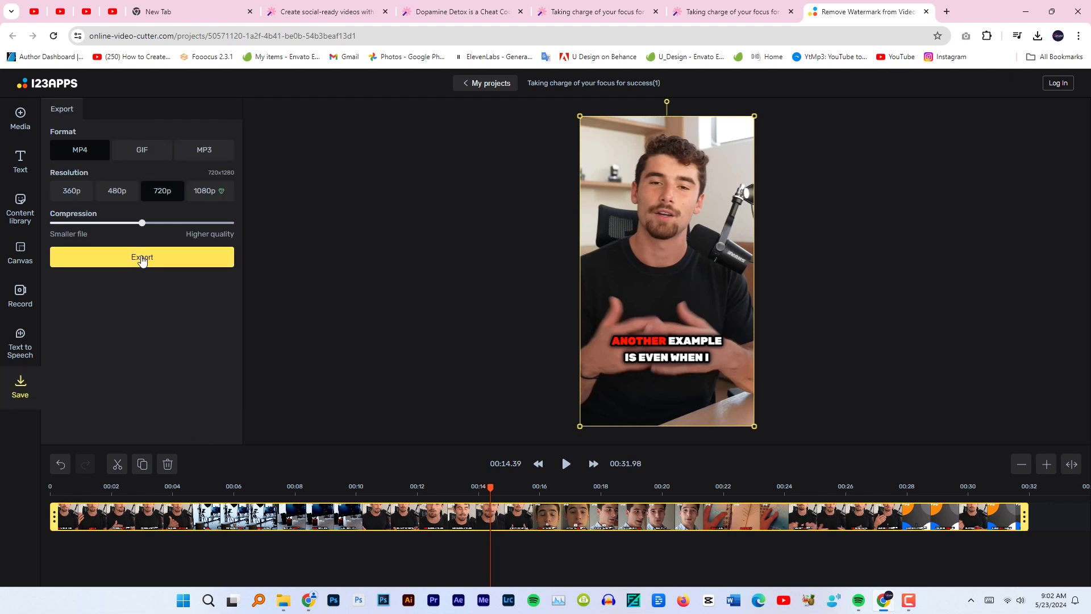
{"action": "left_click_drag", "start_coordinate": [141, 222], "coordinate": [280, 224]}
{"action": "left_click", "coordinate": [165, 259]}
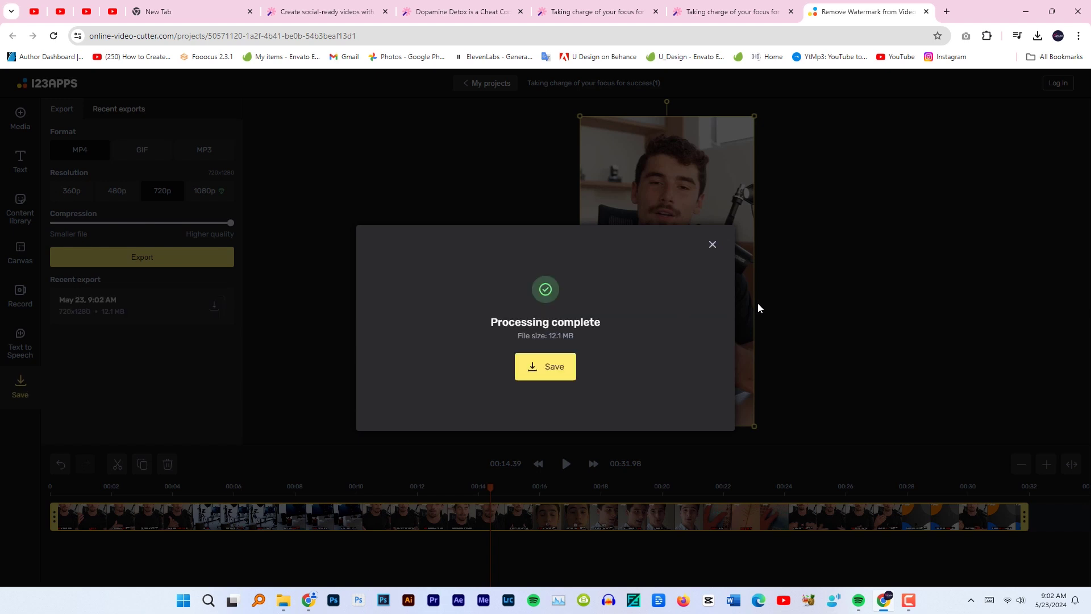
{"action": "left_click", "coordinate": [544, 367]}
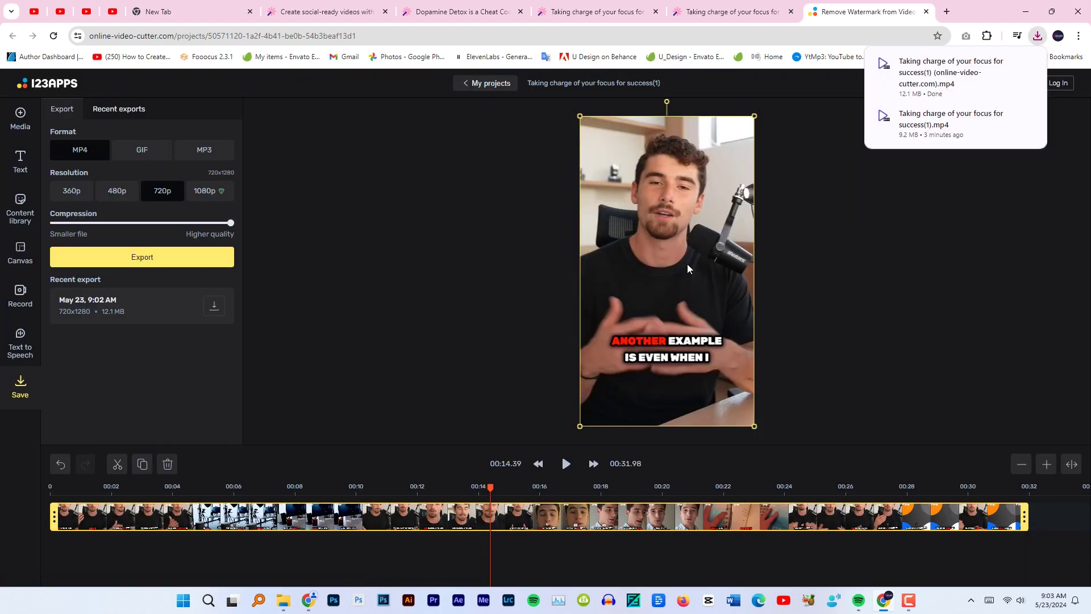
{"action": "left_click", "coordinate": [935, 85]}
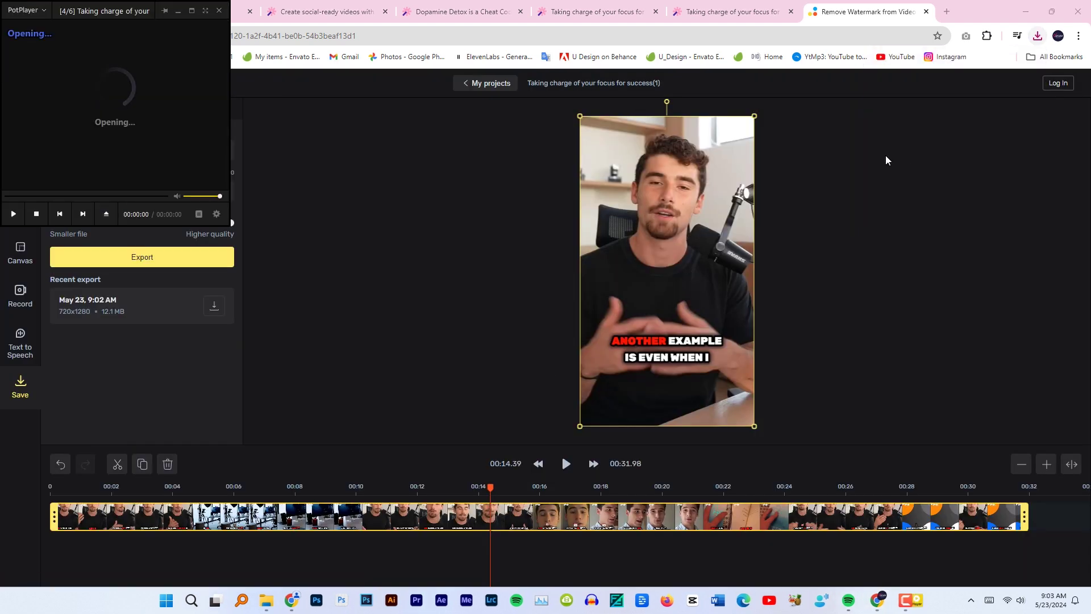